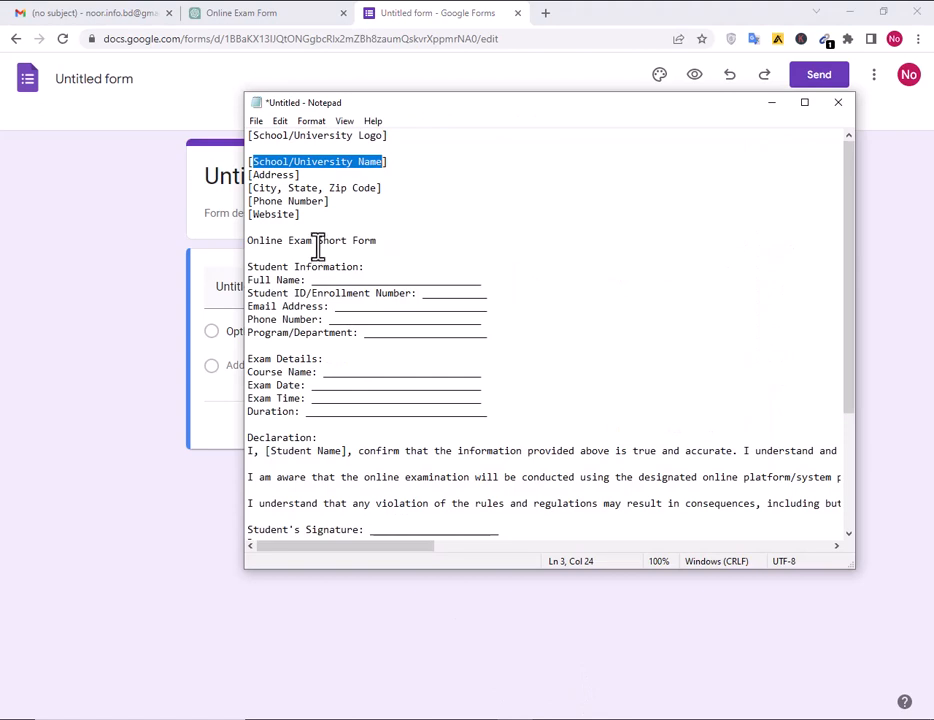
# Copy the "Online Exam Short Form" line from the Notepad notes as the form title and shorten it to "Online Exam Form"
pyautogui.moveTo(247, 240); pyautogui.dragTo(450, 247)
pyautogui.hotkey('ctrl', 'c')
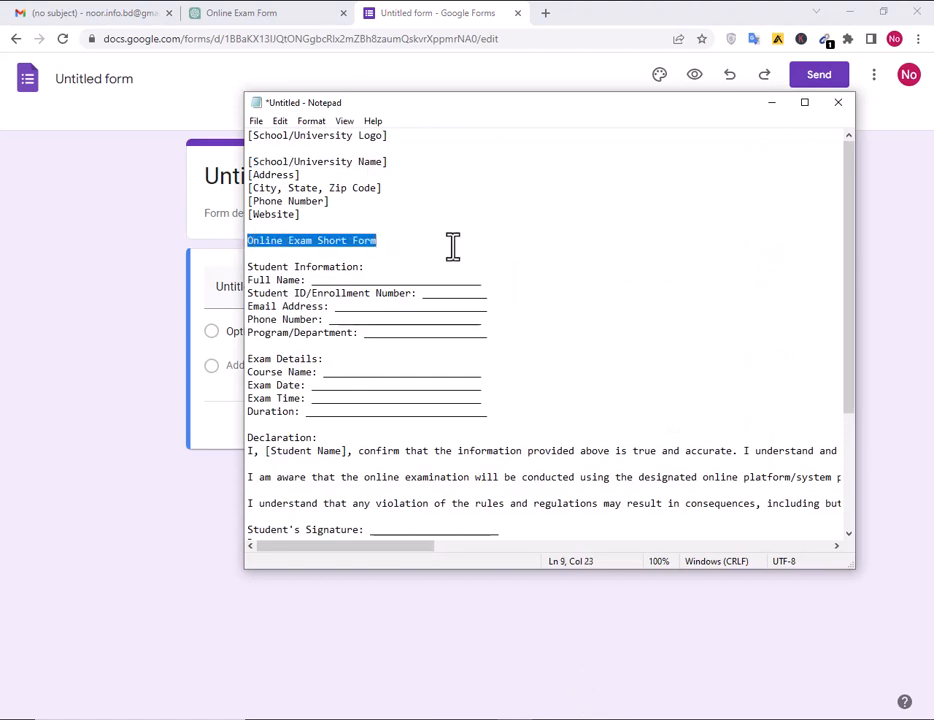
pyautogui.click(66, 378)
pyautogui.click(343, 181)
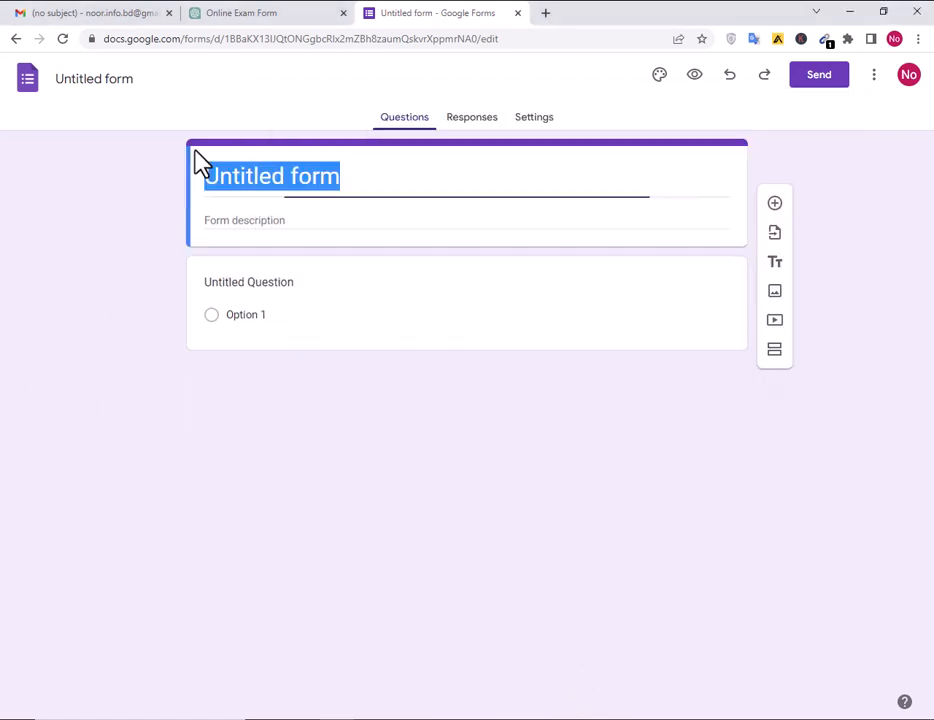
pyautogui.hotkey('ctrl', 'v')
pyautogui.doubleClick(378, 180)
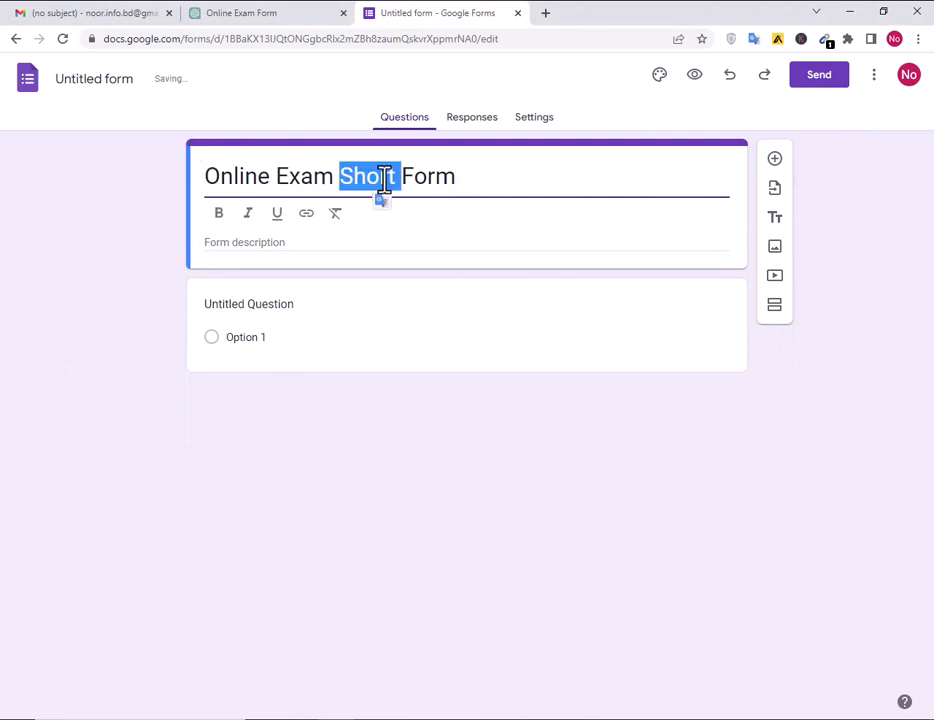
pyautogui.press('BackSpace')
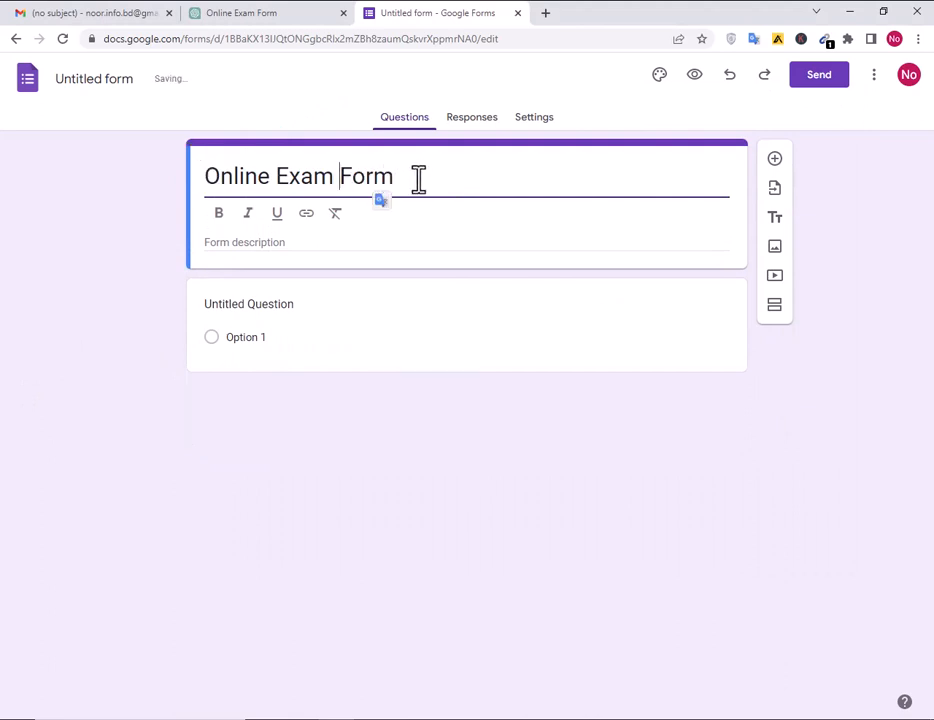
# Make the form title "Online Exam Form" bold
pyautogui.moveTo(418, 178); pyautogui.dragTo(213, 185)
pyautogui.click(219, 213)
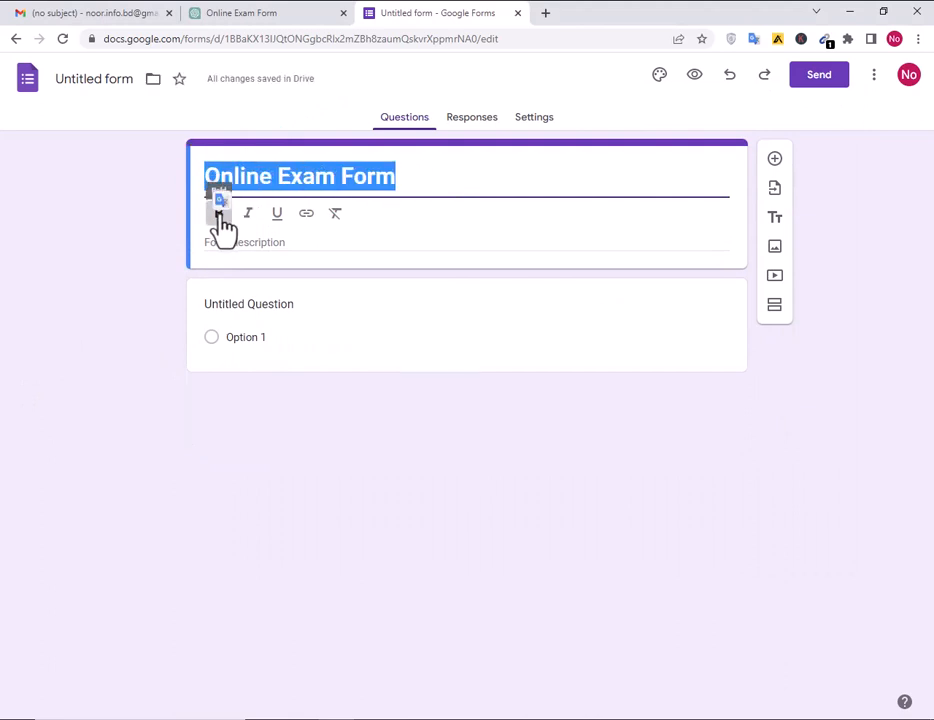
pyautogui.click(160, 224)
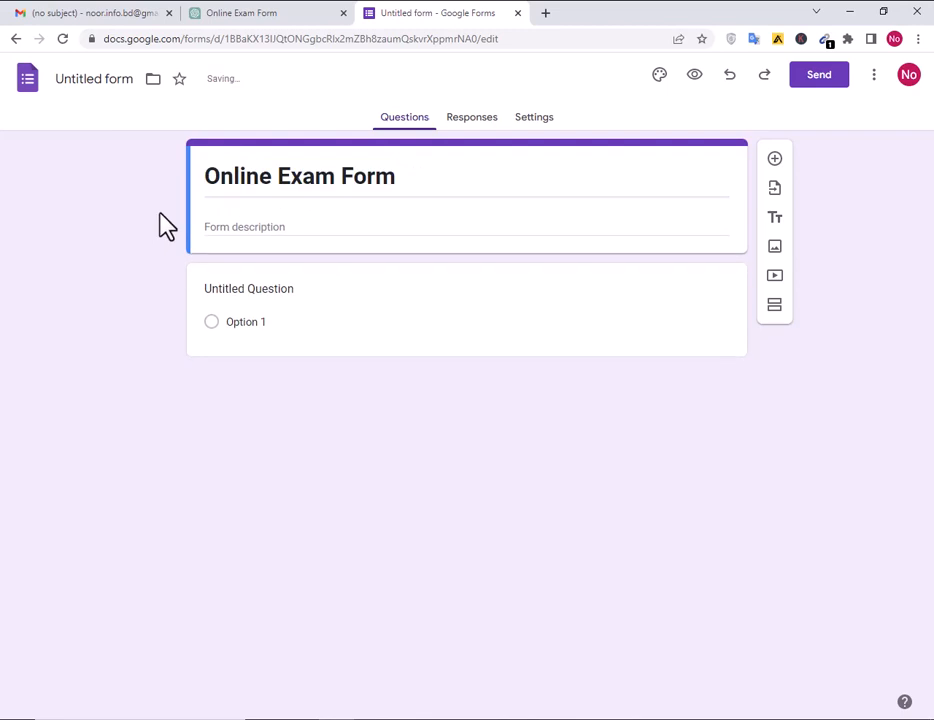
# Set the header font of the form theme to Trebuchet MS
pyautogui.click(659, 78)
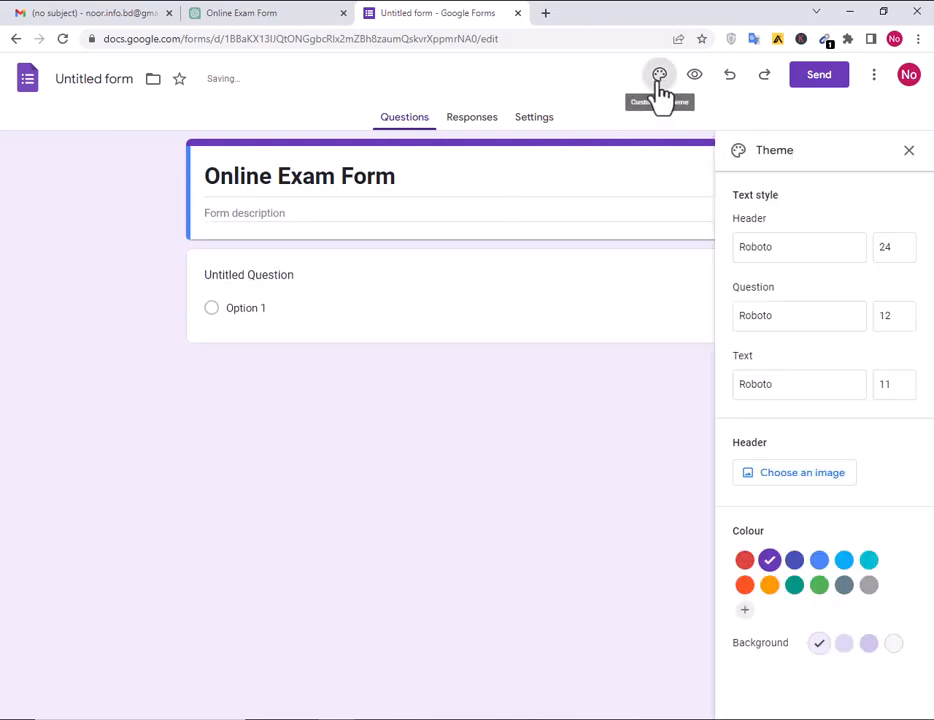
pyautogui.click(787, 252)
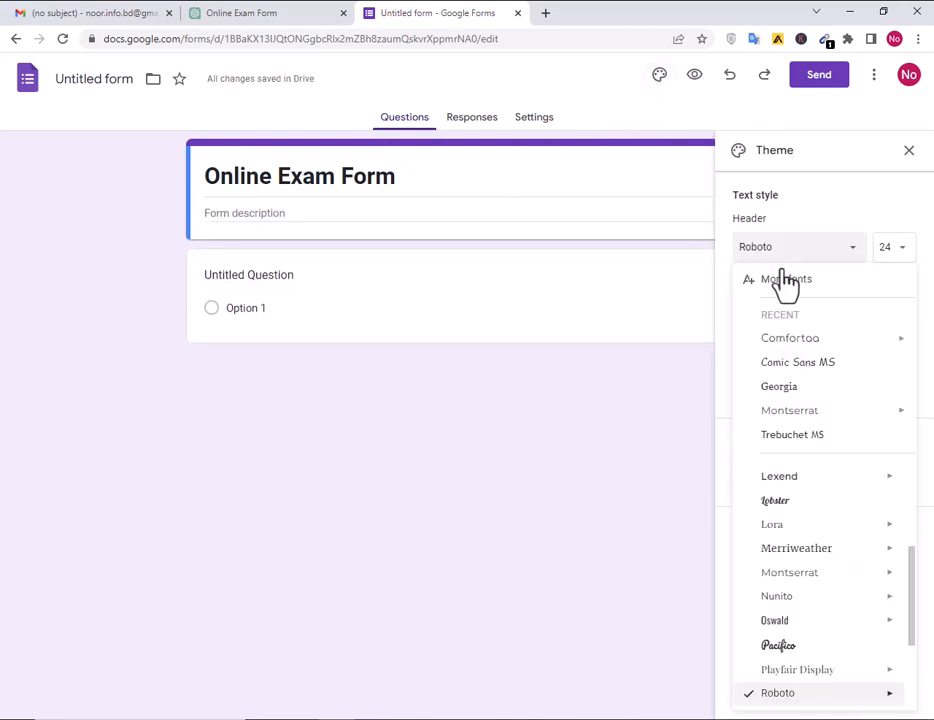
pyautogui.click(806, 448)
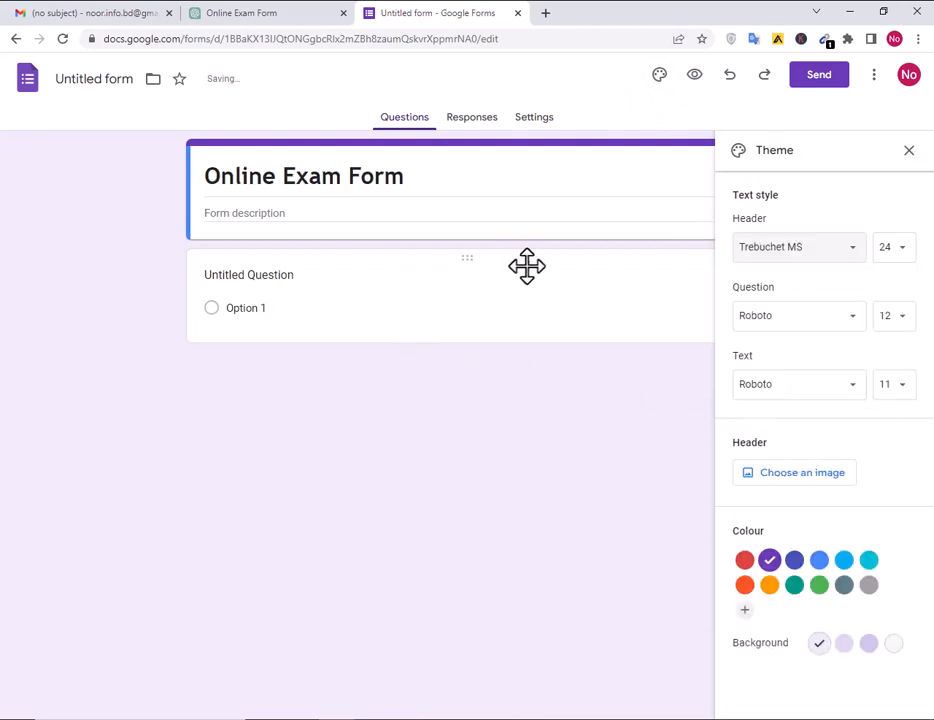
# Set the theme's question font to Comfortaa Bold and its text font to Nunito
pyautogui.click(770, 318)
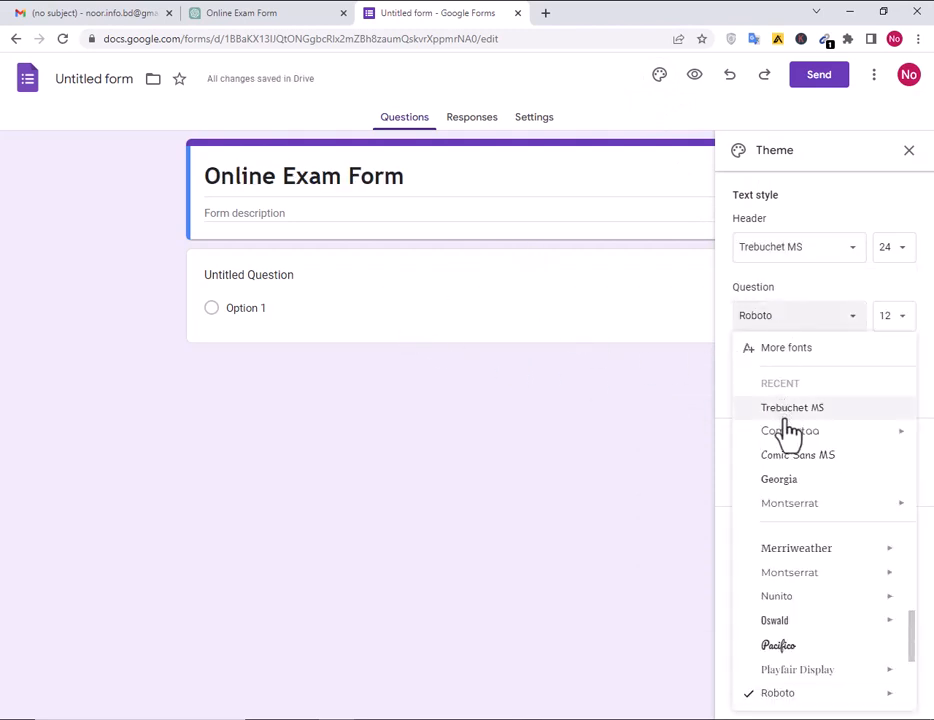
pyautogui.moveTo(790, 440)
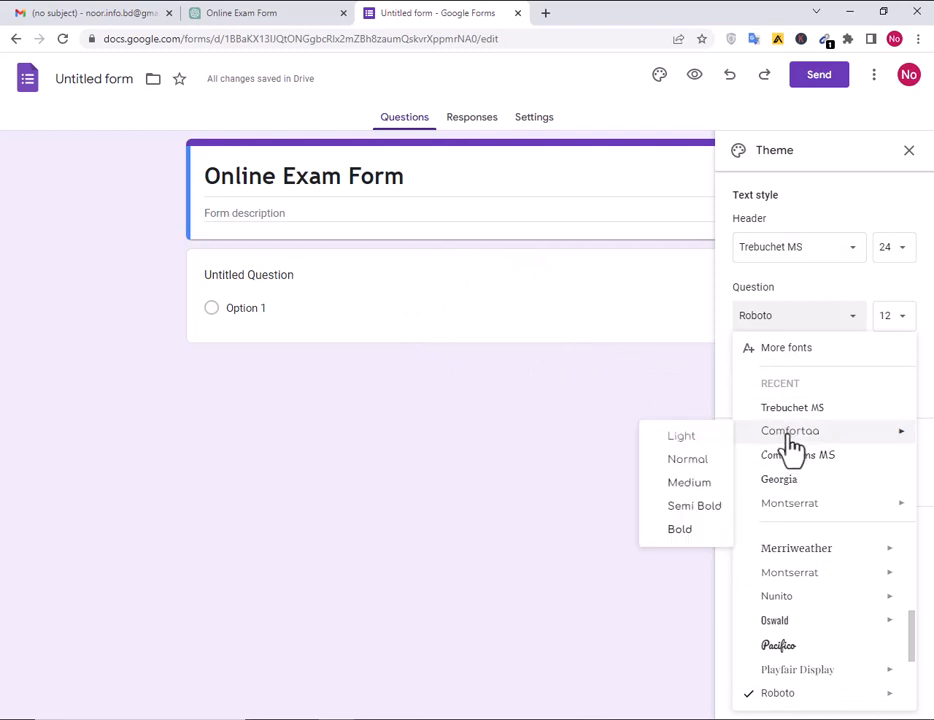
pyautogui.click(682, 532)
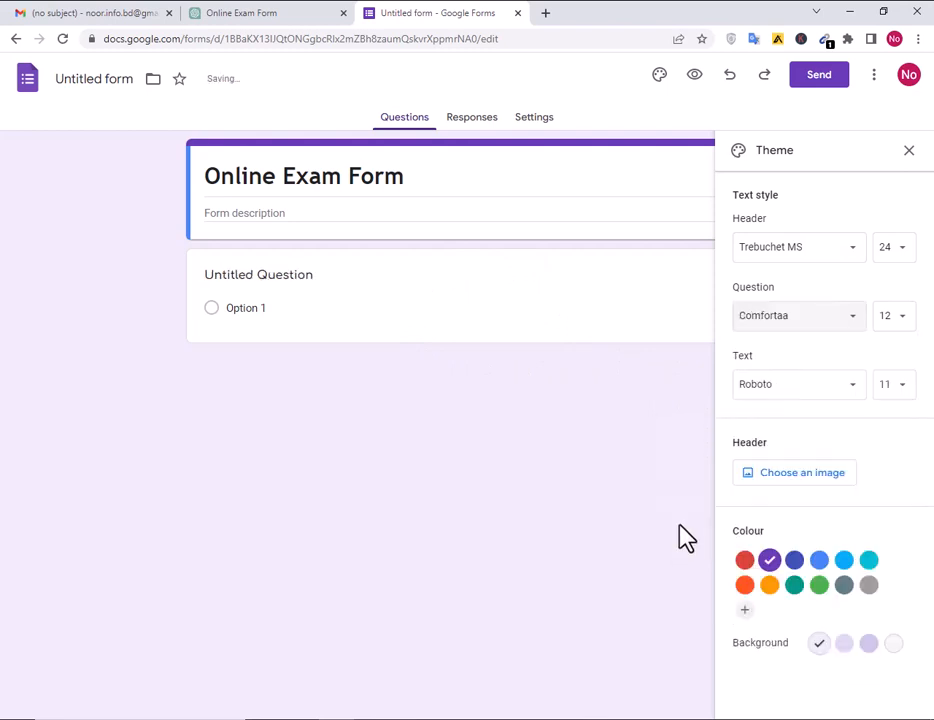
pyautogui.click(782, 394)
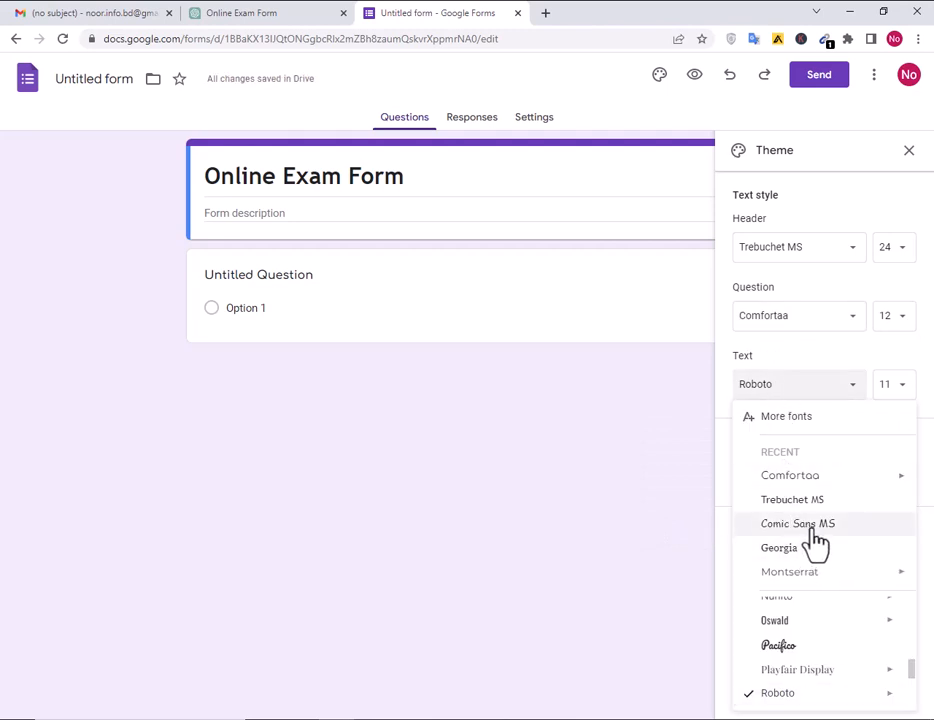
pyautogui.click(800, 610)
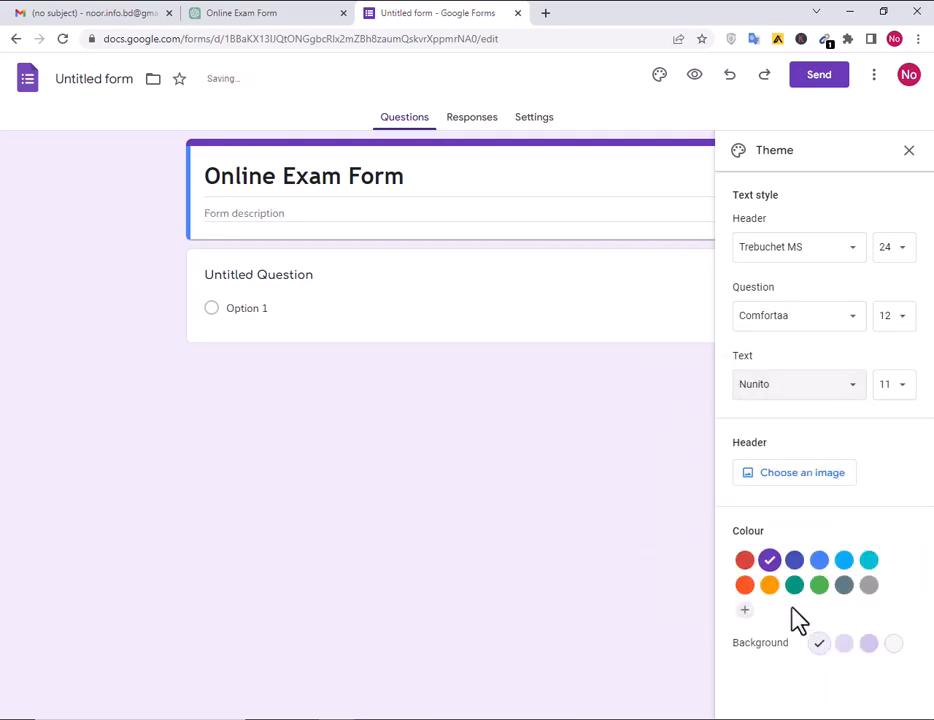
# Title the first question "School/University Name", taken from the Notepad notes, and make it a short answer question
pyautogui.click(215, 274)
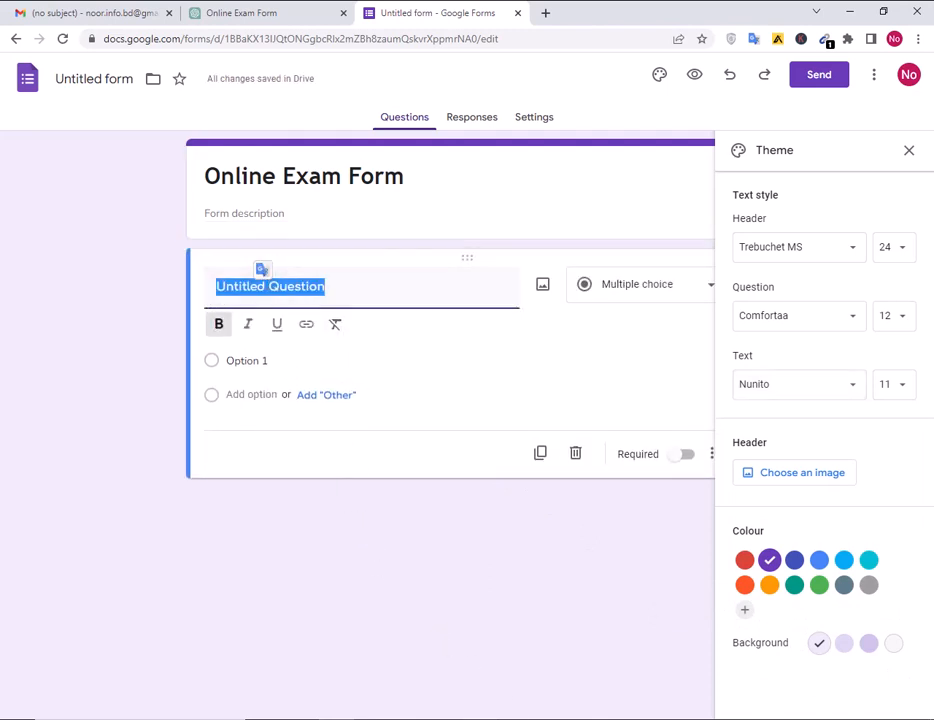
pyautogui.hotkey('alt', 'Tab')
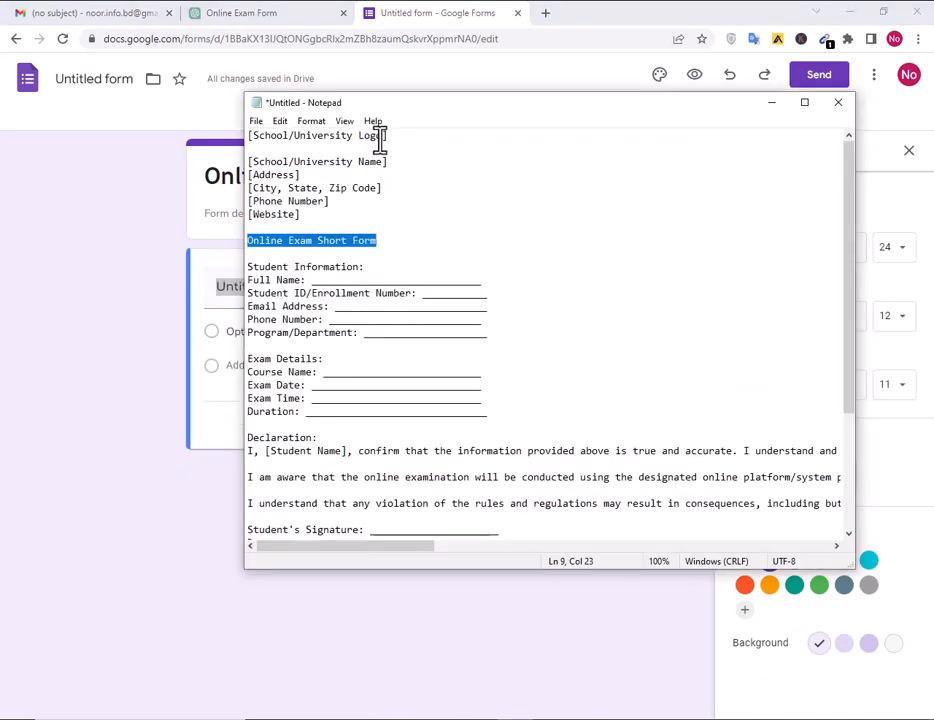
pyautogui.moveTo(381, 163); pyautogui.dragTo(236, 163)
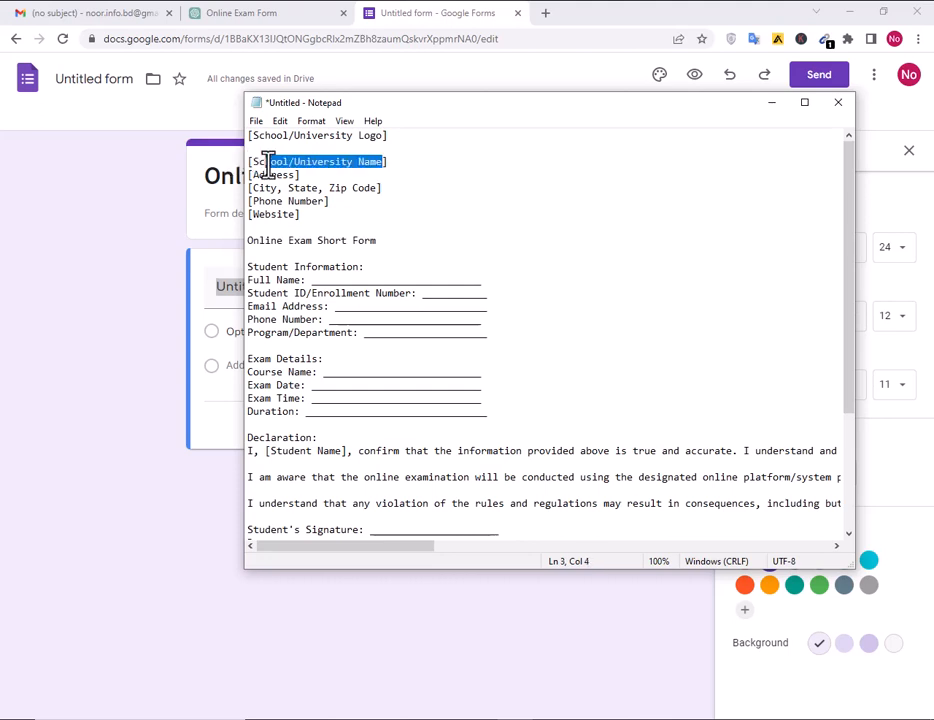
pyautogui.hotkey('alt', 'Tab')
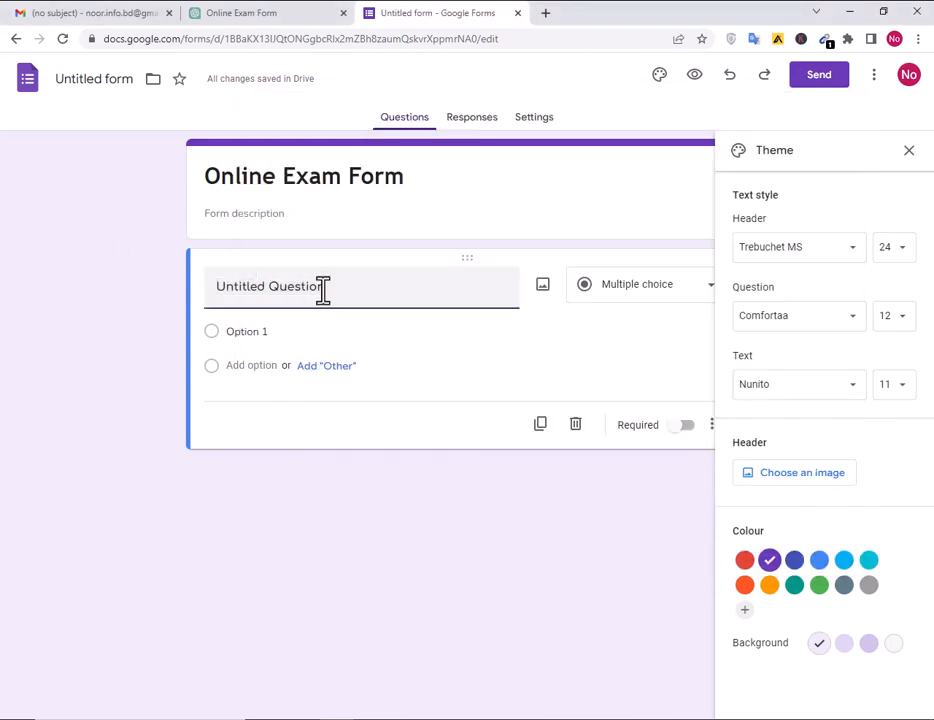
pyautogui.write('School/University Name')
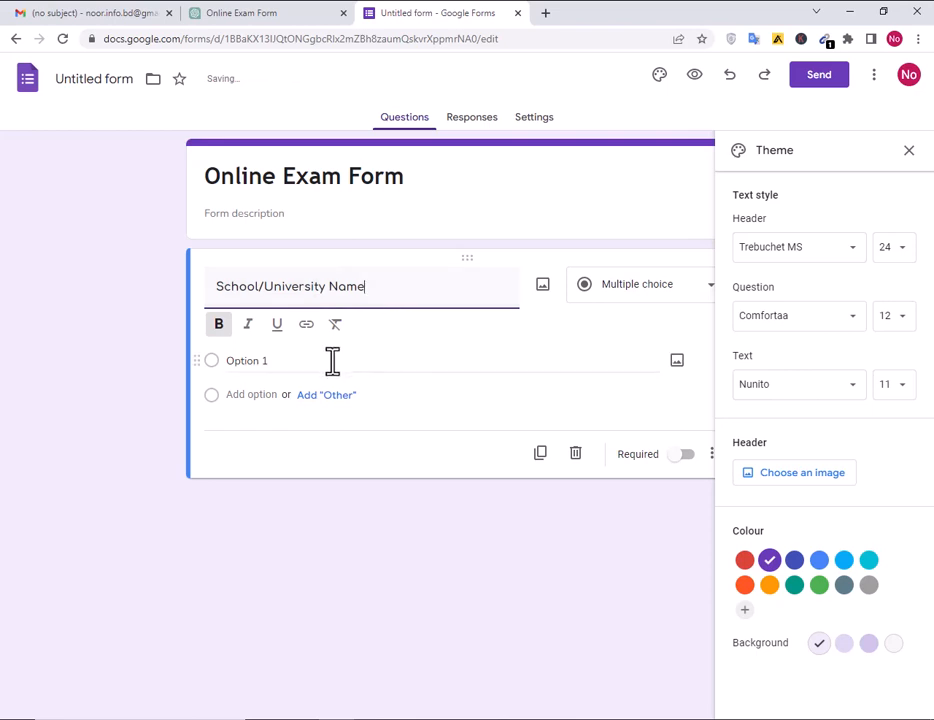
pyautogui.click(605, 288)
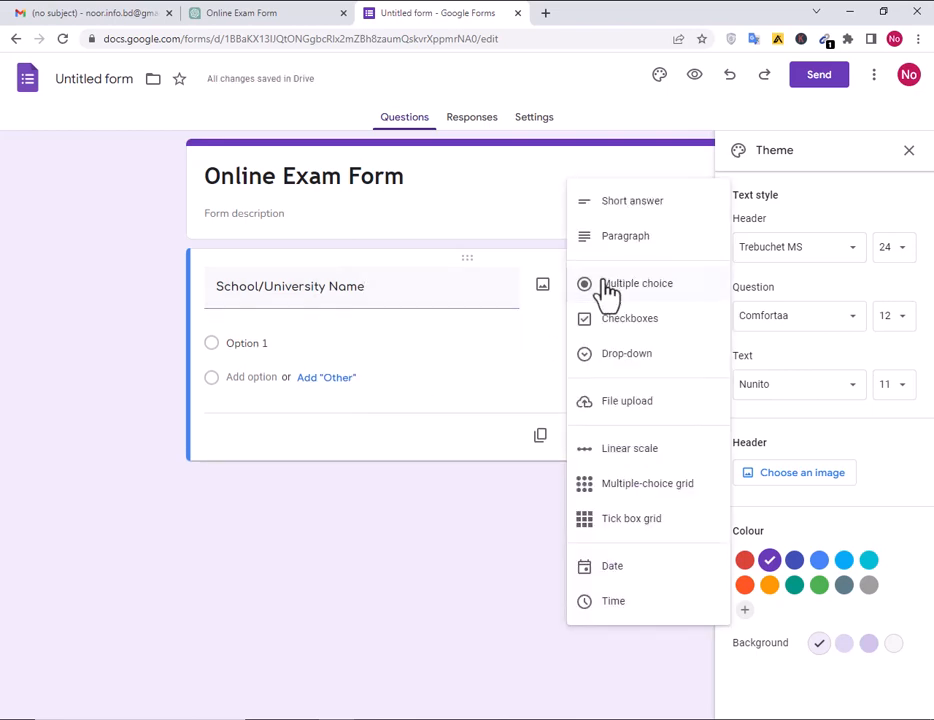
pyautogui.click(621, 212)
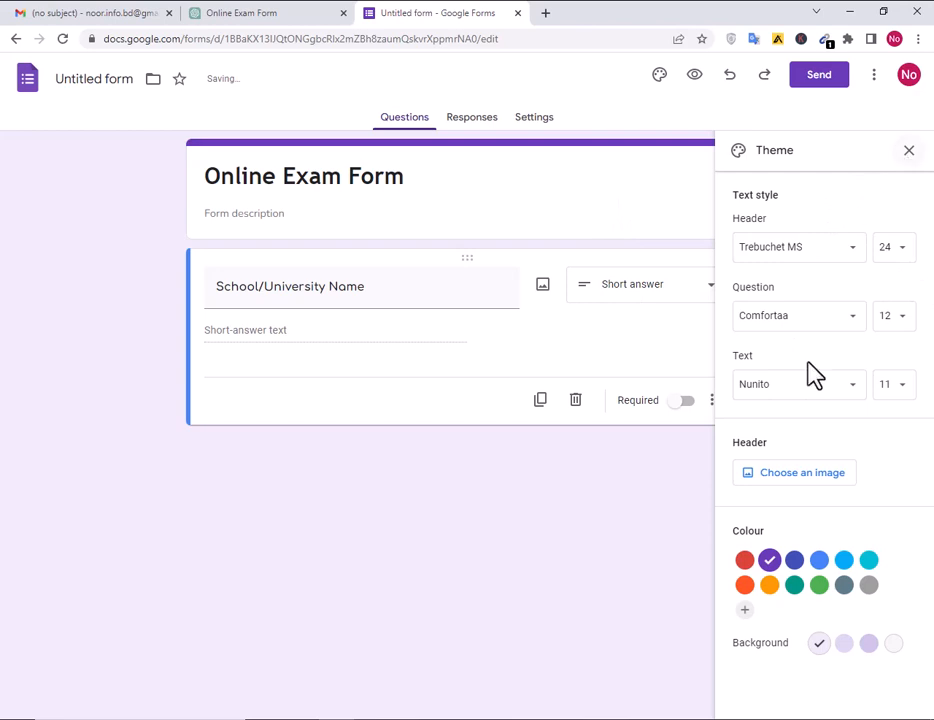
# Insert the illustrated bookshelf image from the Work and School themes as the form header and close the theme settings
pyautogui.click(826, 476)
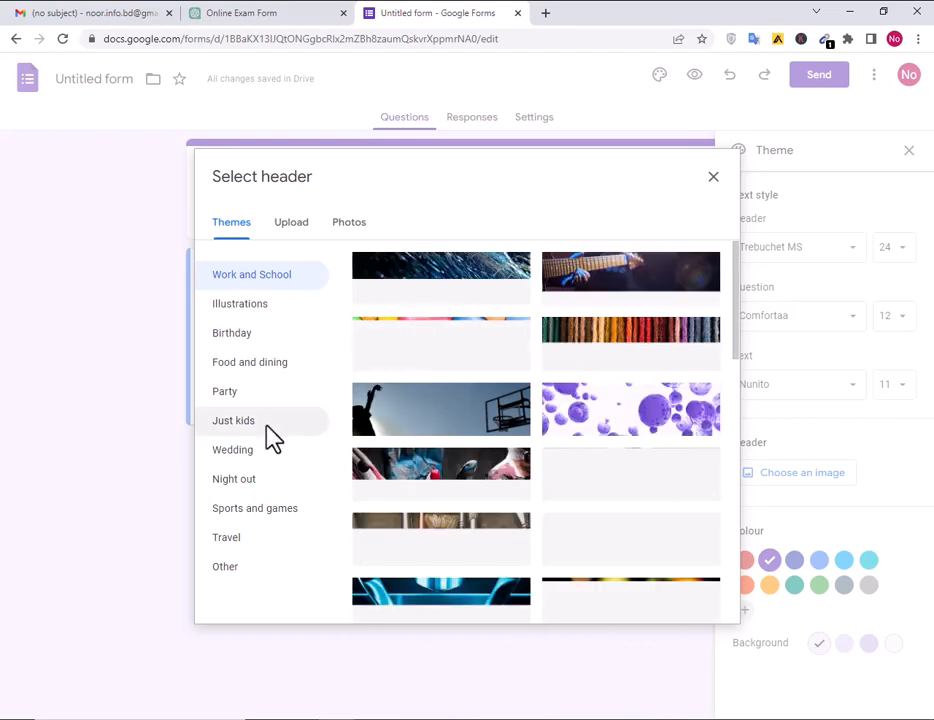
pyautogui.scroll(-2, 415, 462)
pyautogui.scroll(-6, 415, 462)
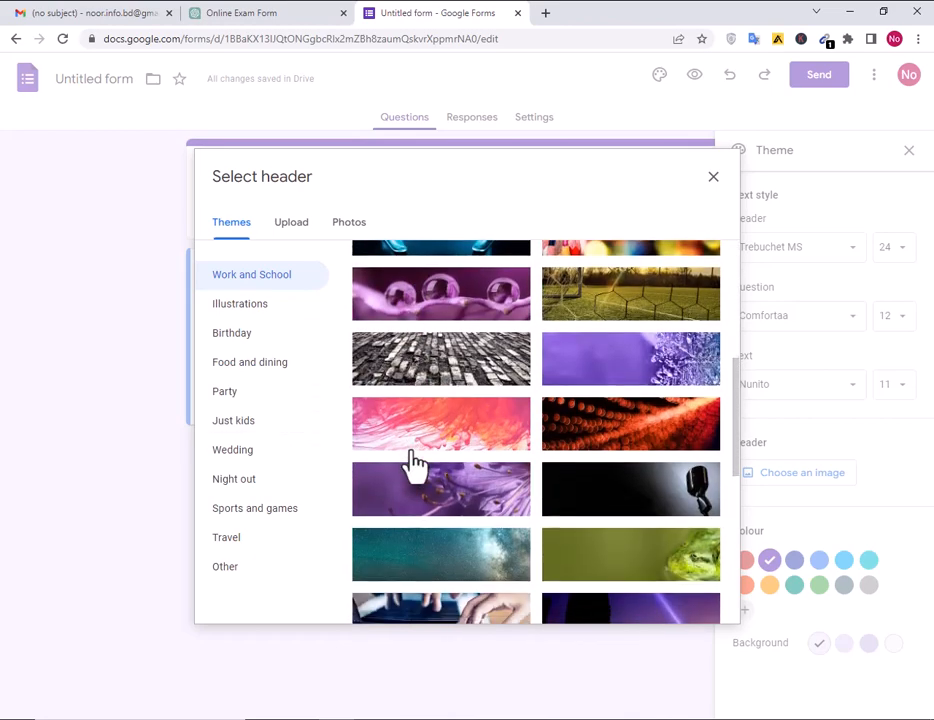
pyautogui.scroll(-4, 418, 463)
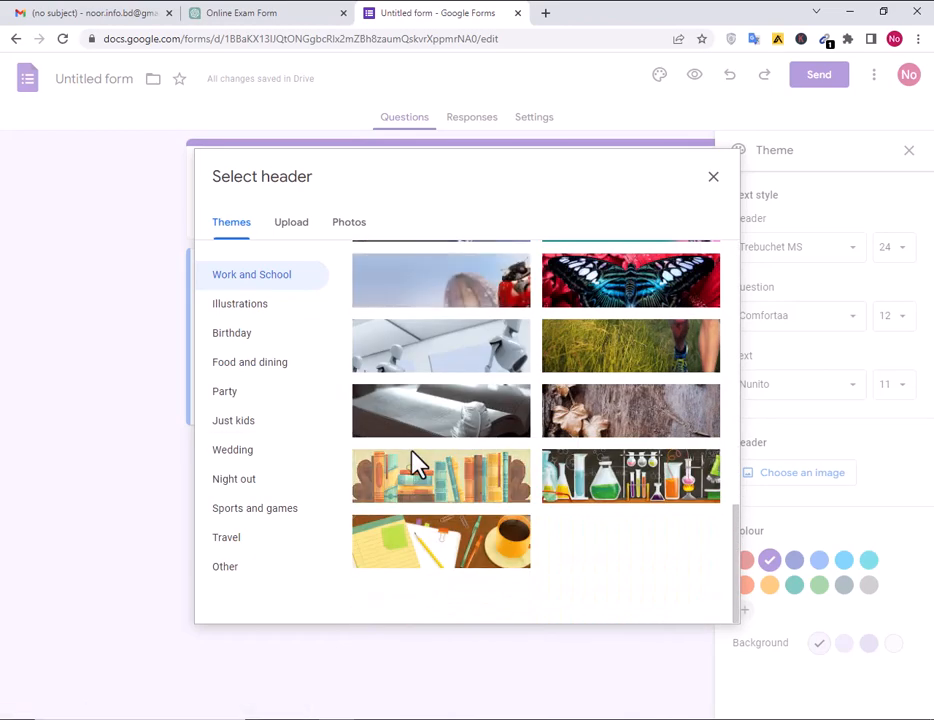
pyautogui.click(418, 480)
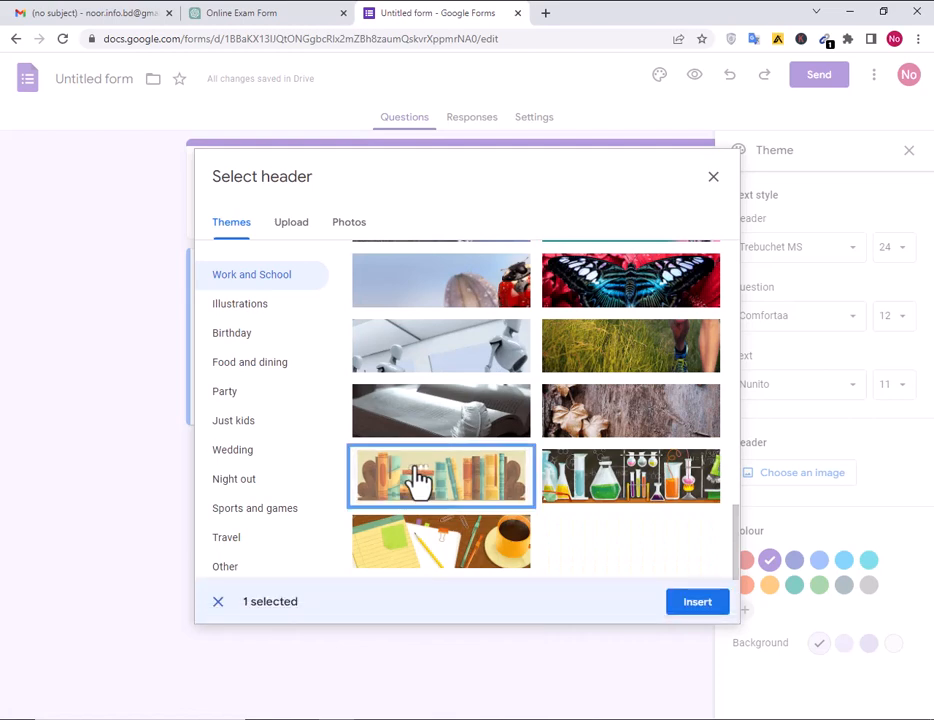
pyautogui.click(688, 606)
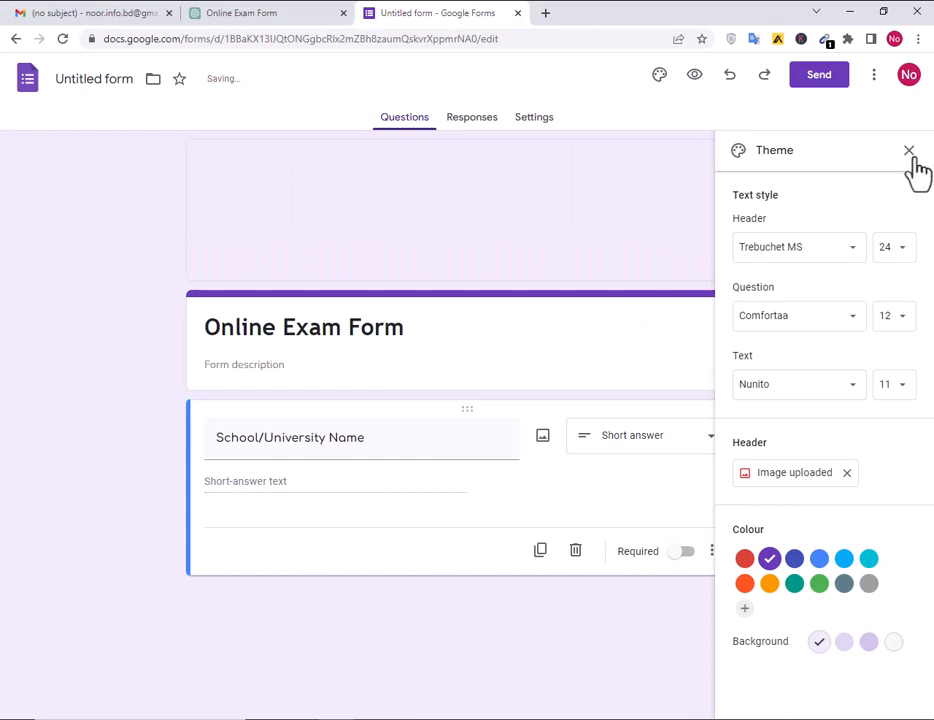
pyautogui.click(909, 151)
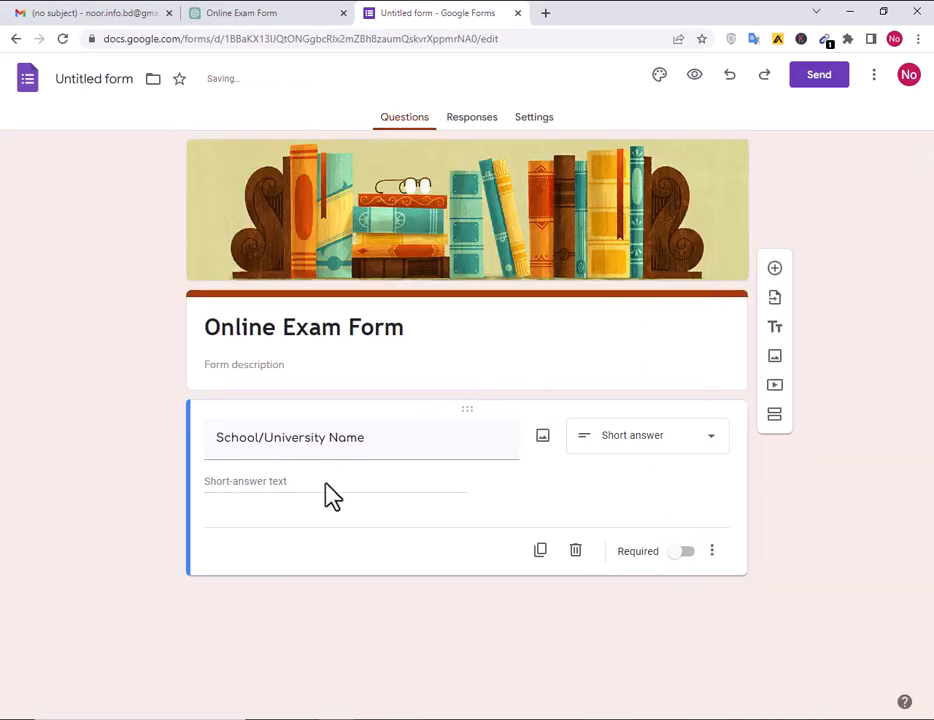
# Add a second question titled "School/University Address" with the Paragraph answer type
pyautogui.click(775, 268)
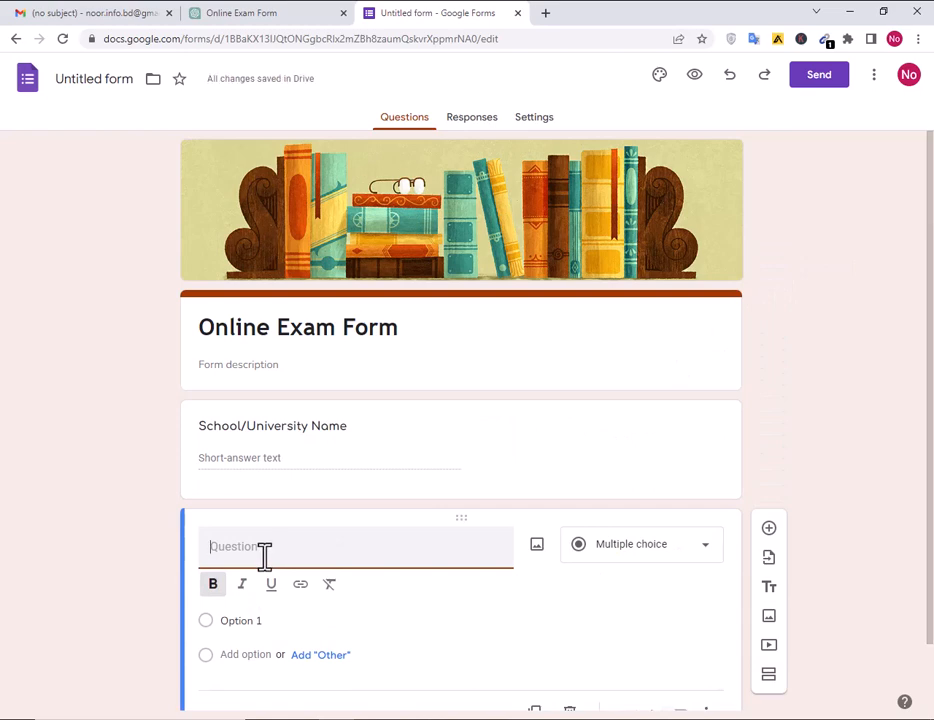
pyautogui.write('School/University Name')
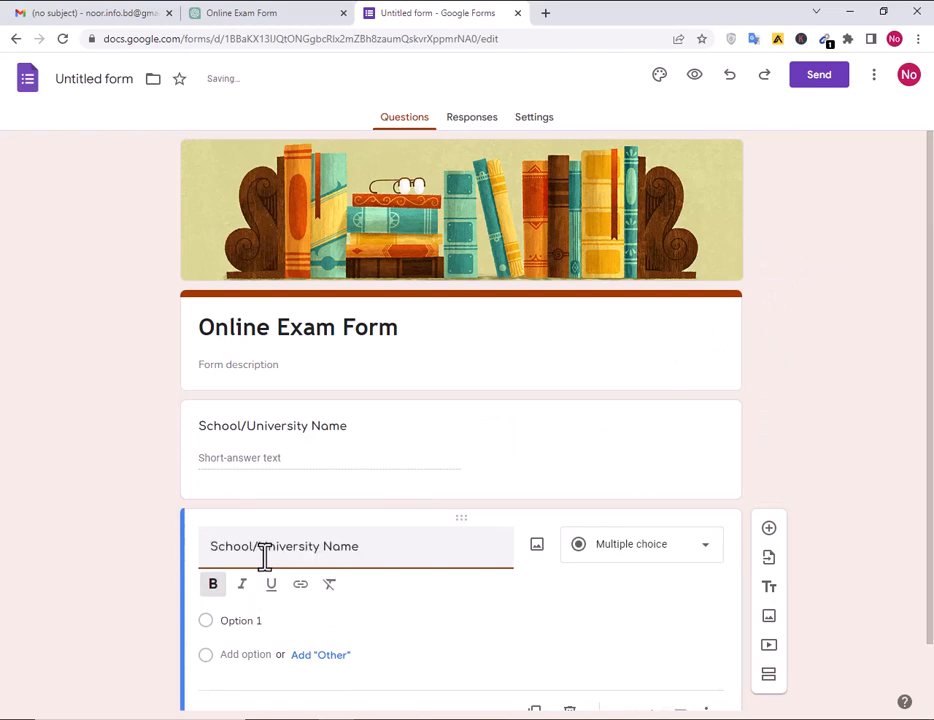
pyautogui.press('BackSpace')
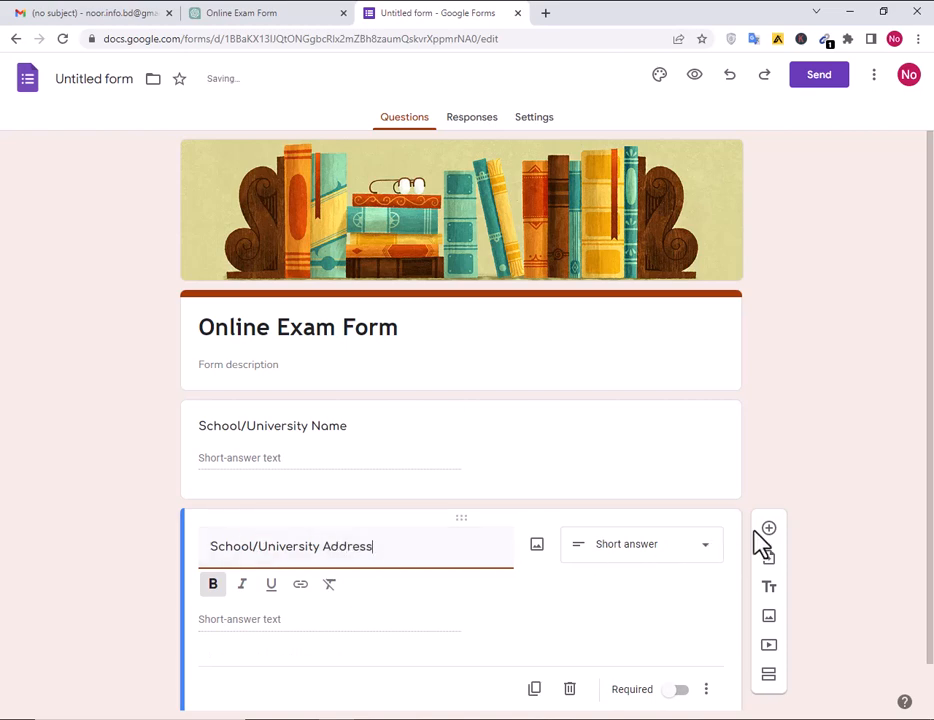
pyautogui.click(666, 544)
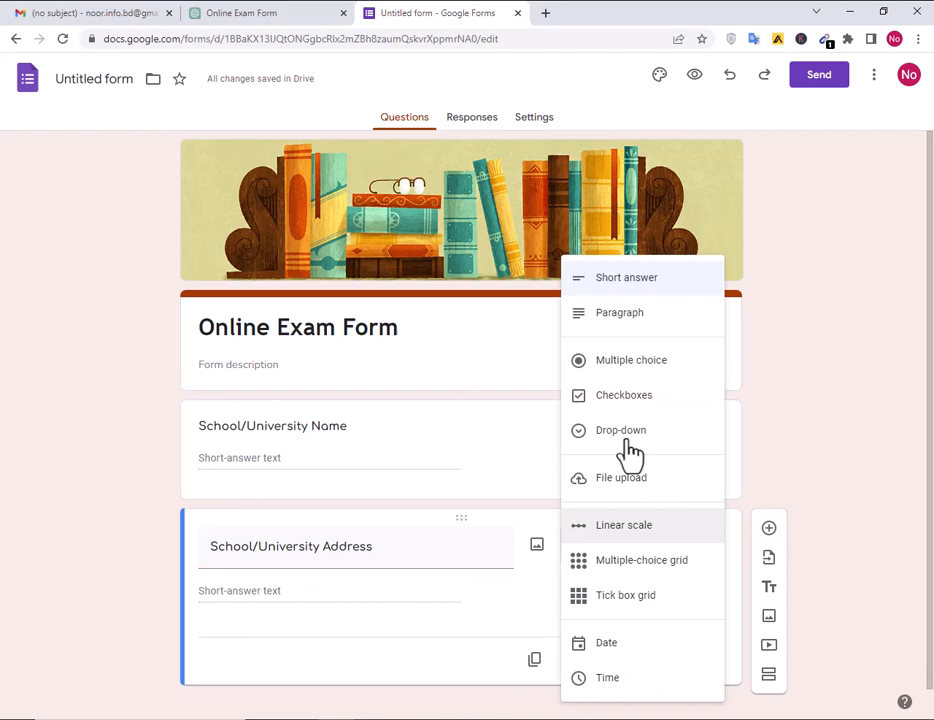
pyautogui.click(630, 315)
pyautogui.scroll(-1, 492, 553)
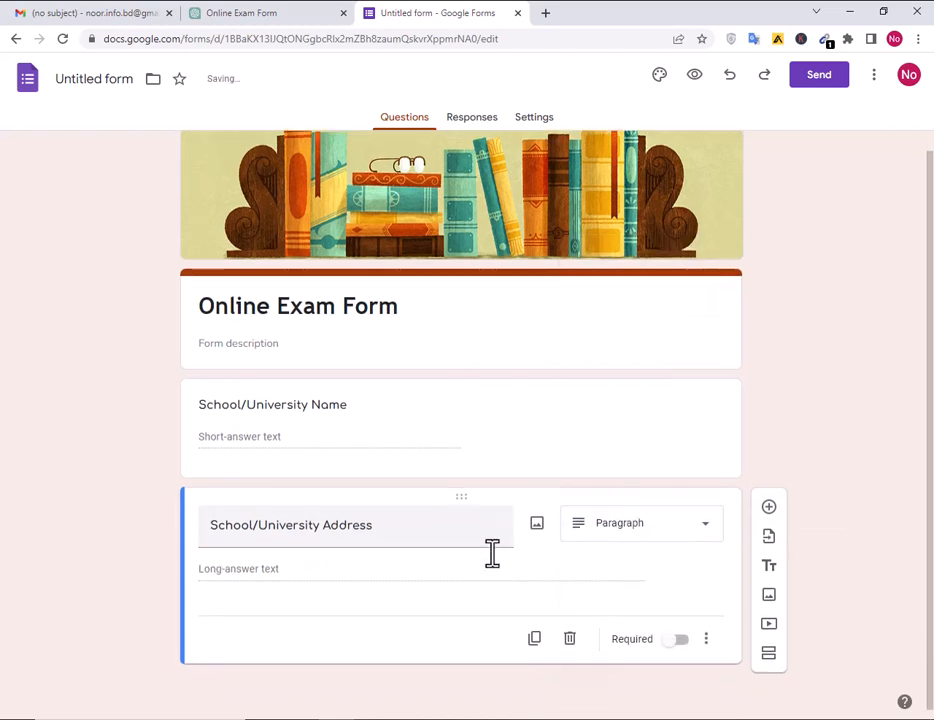
# Add a third question titled "Phone Number", copying the title from the Notepad notes
pyautogui.click(769, 507)
pyautogui.hotkey('alt', 'Tab')
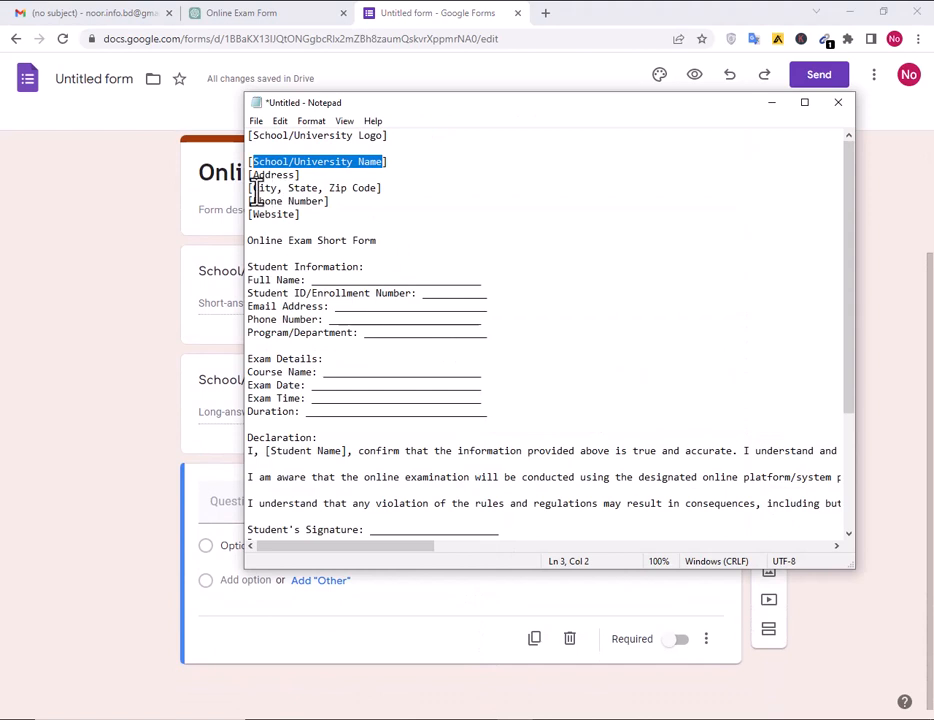
pyautogui.moveTo(253, 201); pyautogui.dragTo(309, 202)
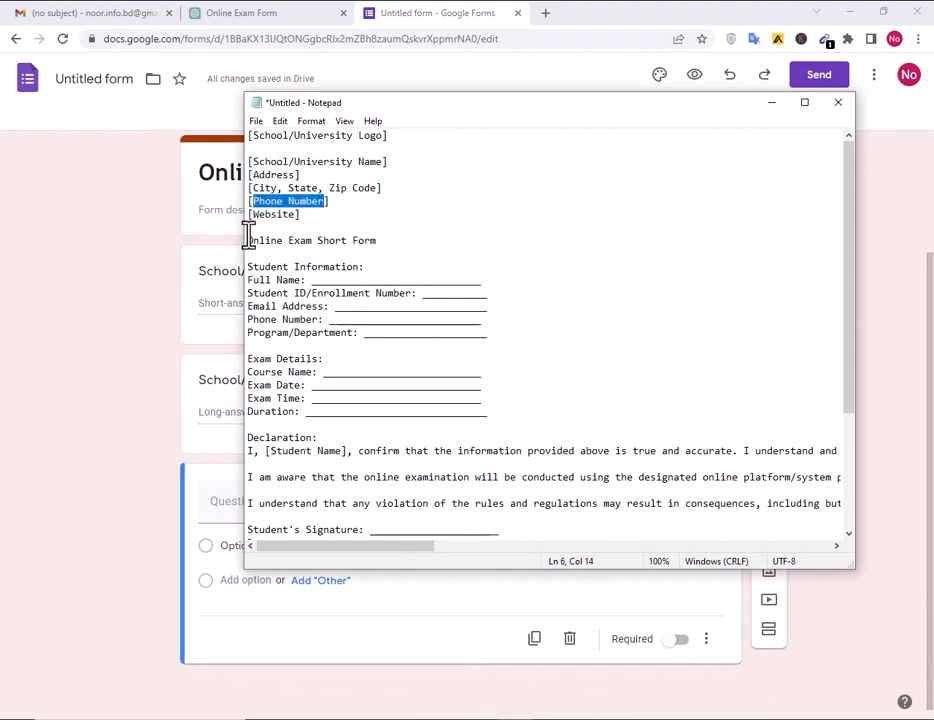
pyautogui.hotkey('ctrl', 'c')
pyautogui.hotkey('alt', 'Tab')
pyautogui.click(254, 502)
pyautogui.hotkey('ctrl', 'v')
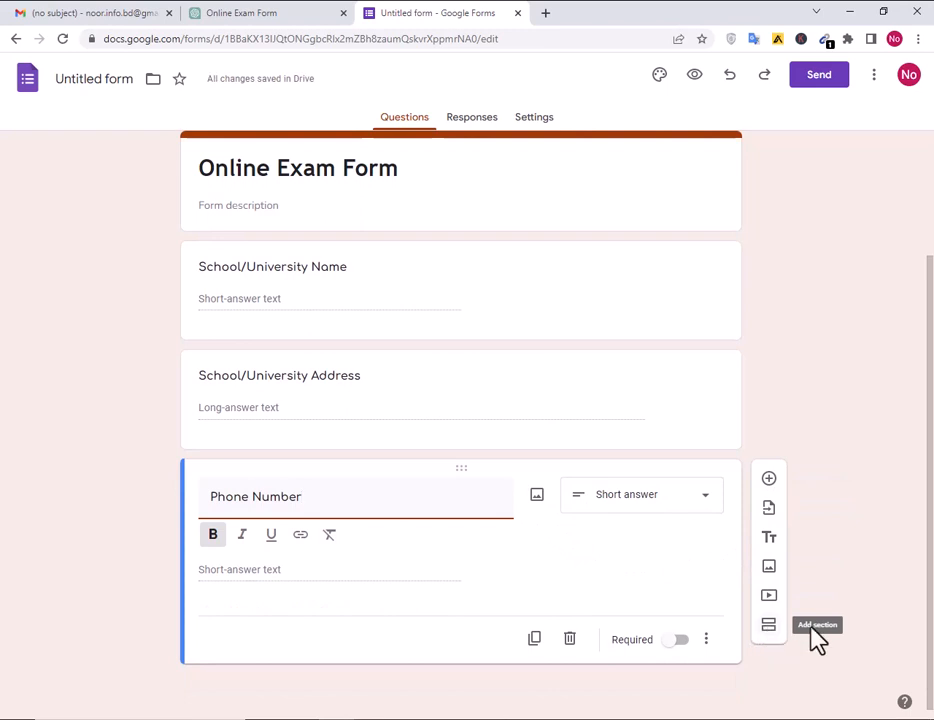
# Add a new section after the Phone Number question and title it "Student Information", copied from the Notepad notes
pyautogui.click(768, 626)
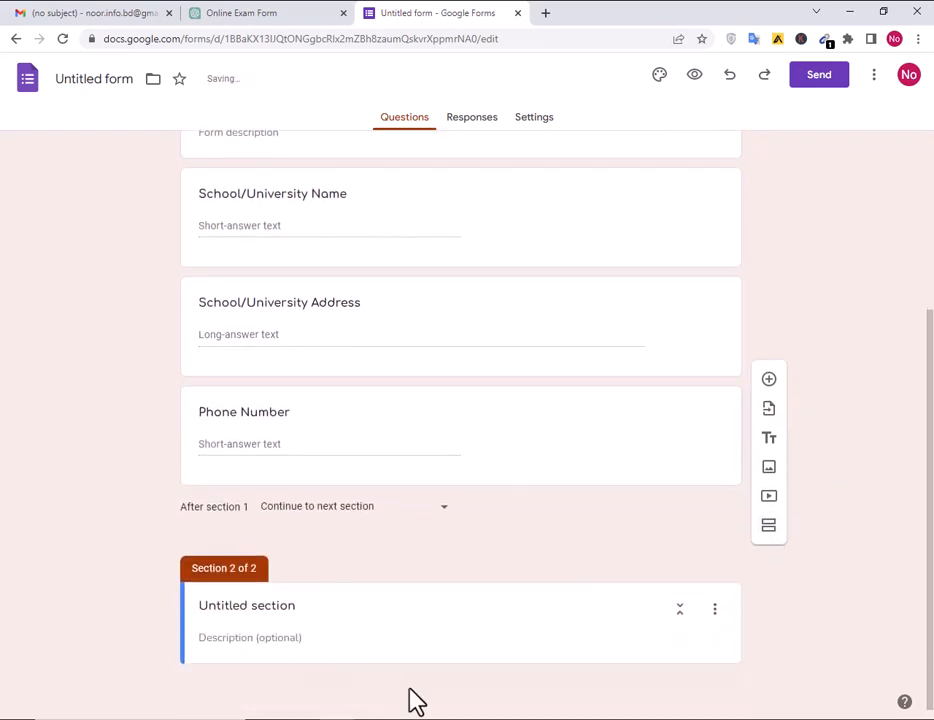
pyautogui.hotkey('alt', 'Tab')
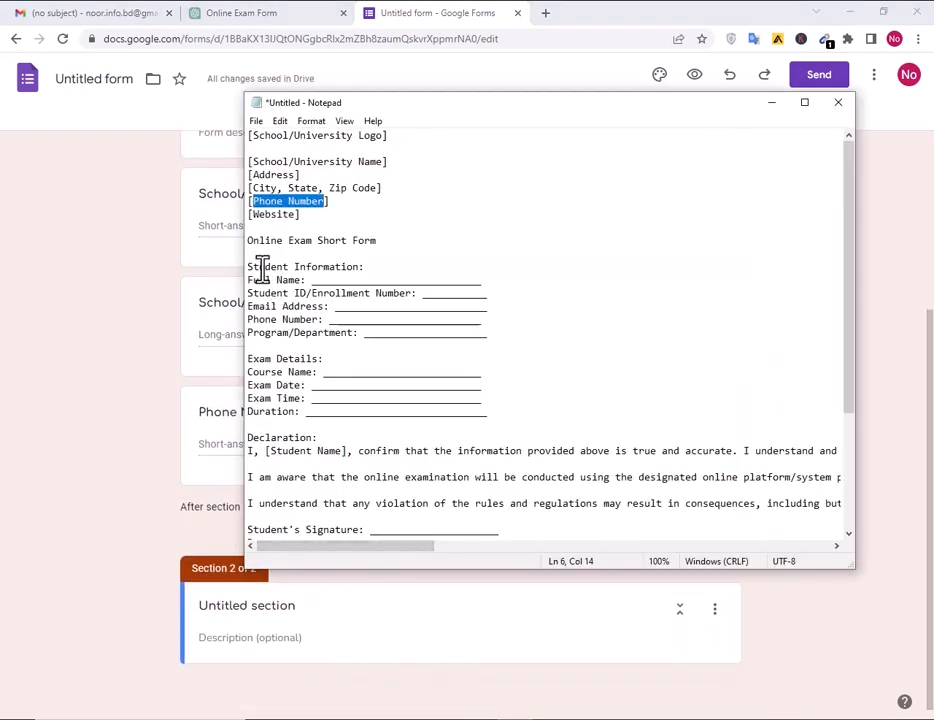
pyautogui.moveTo(249, 266); pyautogui.dragTo(343, 266)
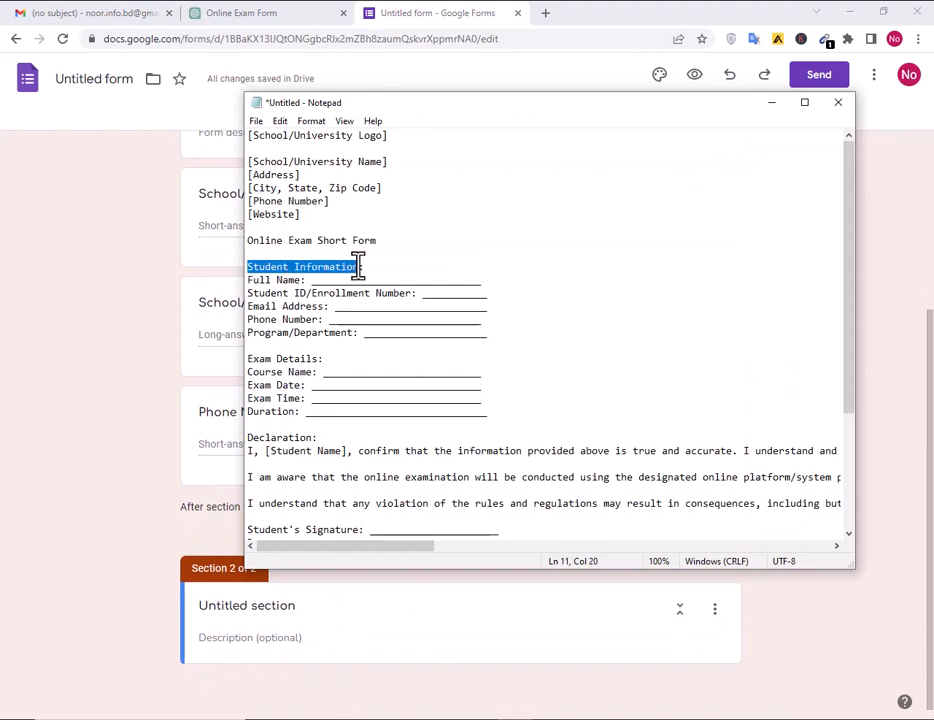
pyautogui.click(94, 390)
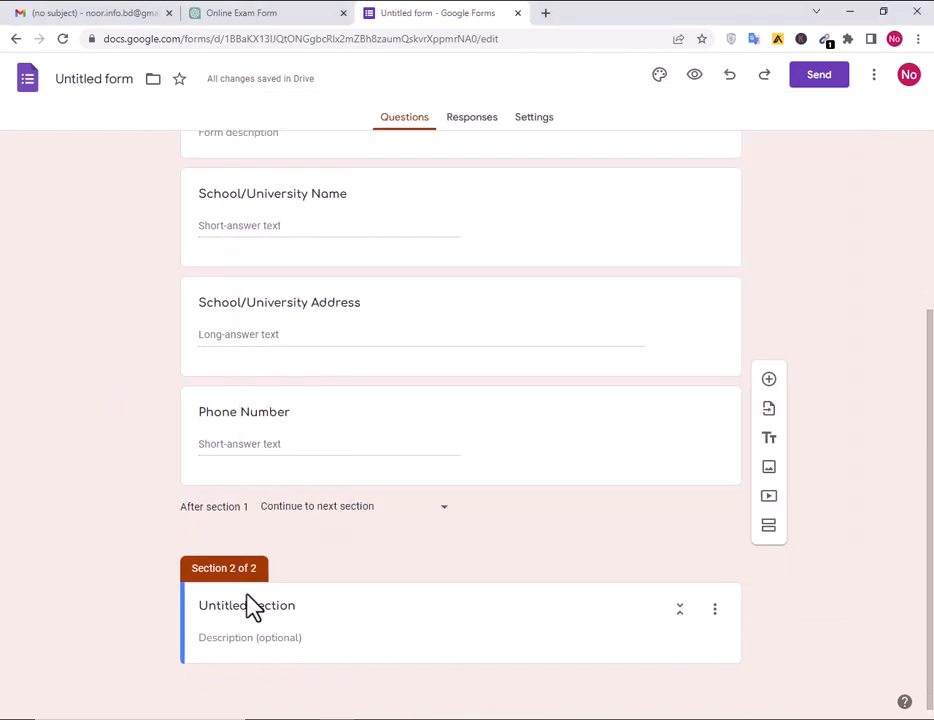
pyautogui.moveTo(313, 614); pyautogui.dragTo(117, 625)
pyautogui.hotkey('ctrl', 'v')
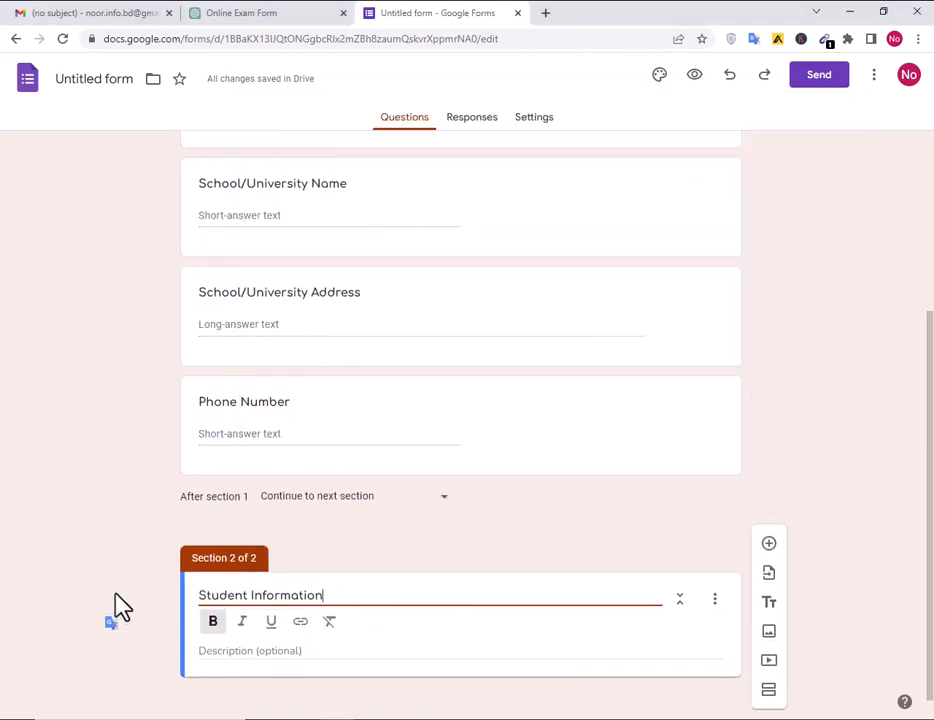
# Add a "Full Name" question to the Student Information section, copying the title from Notepad, with the Short answer type
pyautogui.click(769, 555)
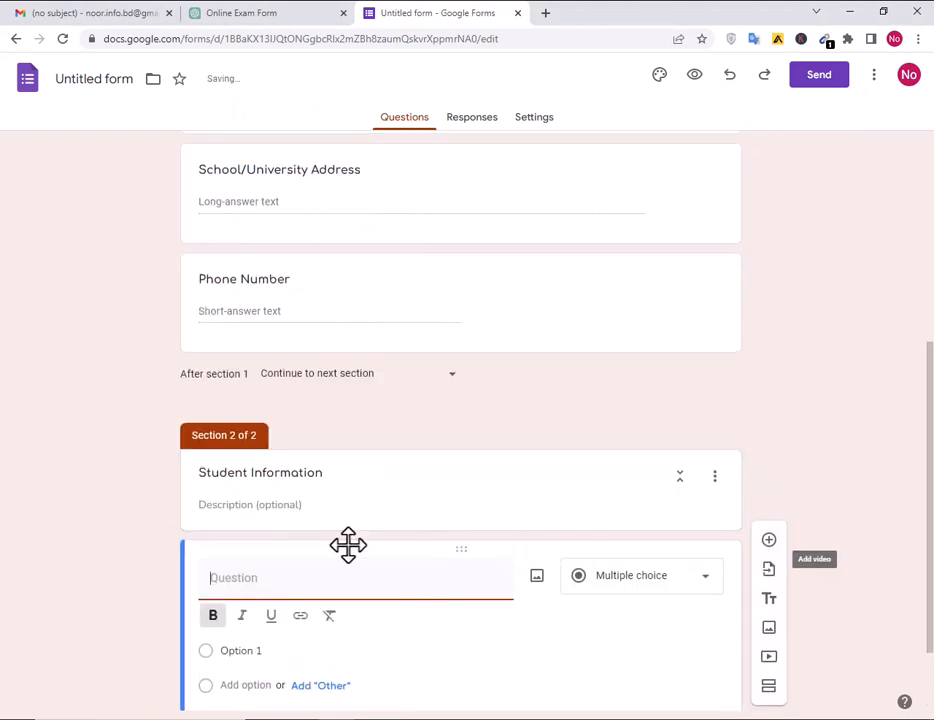
pyautogui.hotkey('alt', 'Tab')
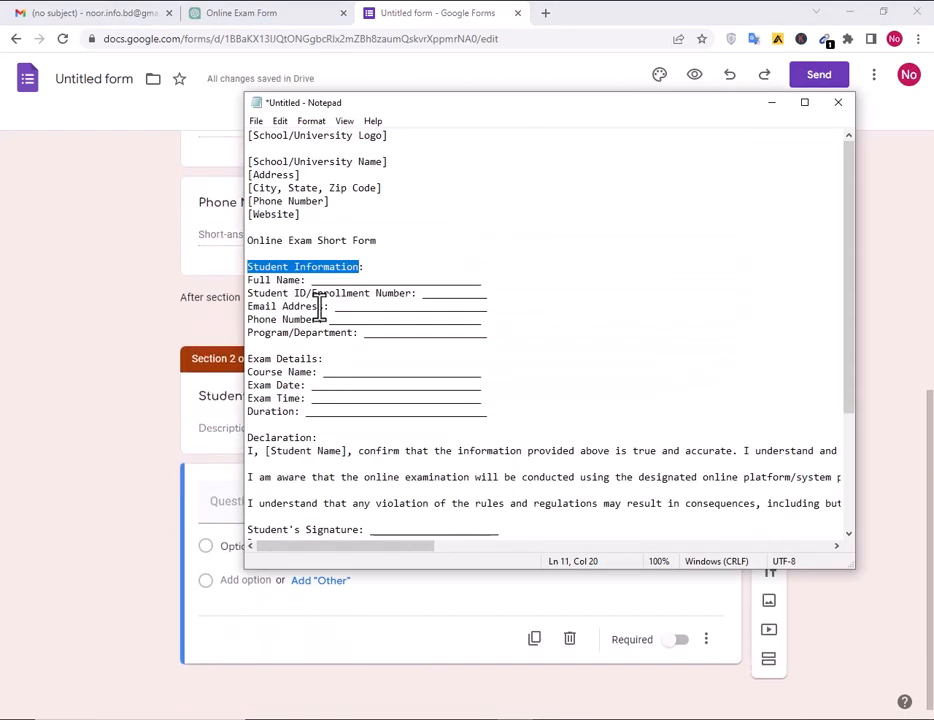
pyautogui.moveTo(301, 280); pyautogui.dragTo(262, 282)
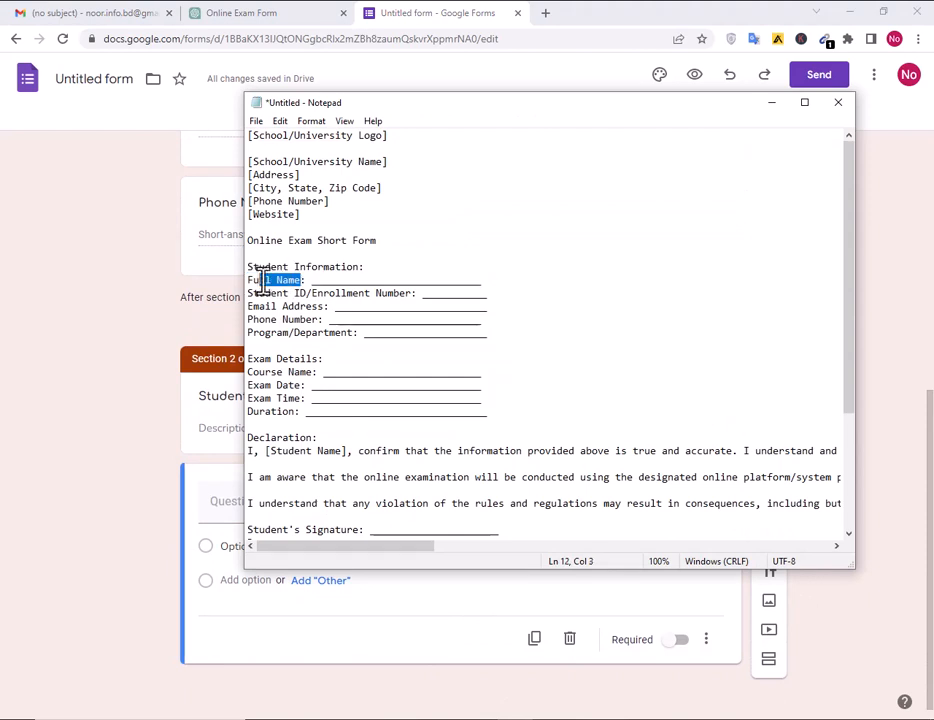
pyautogui.hotkey('alt', 'Tab')
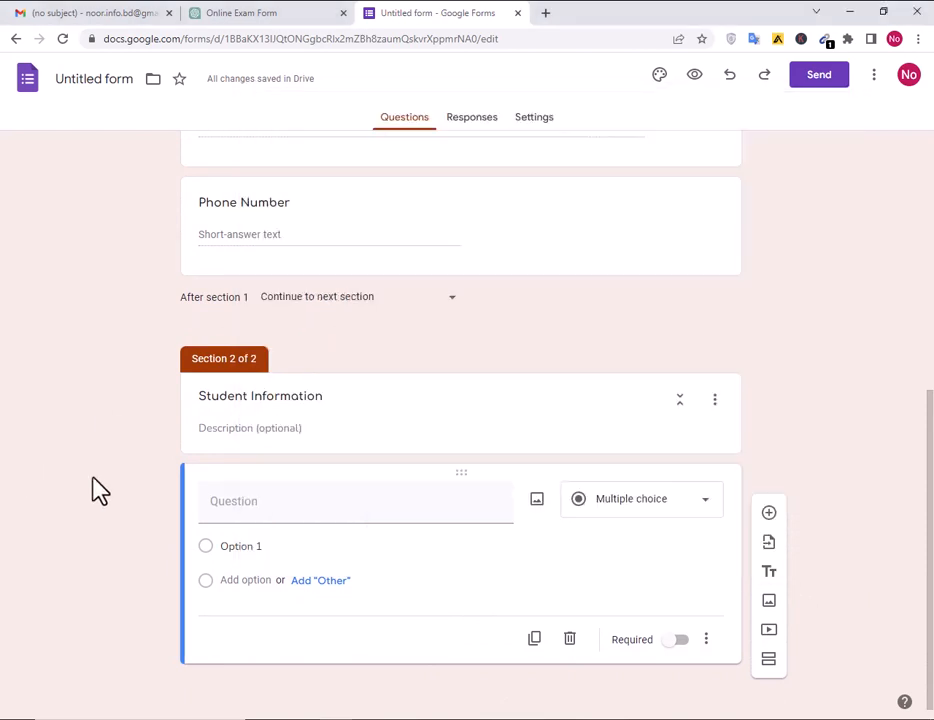
pyautogui.click(310, 509)
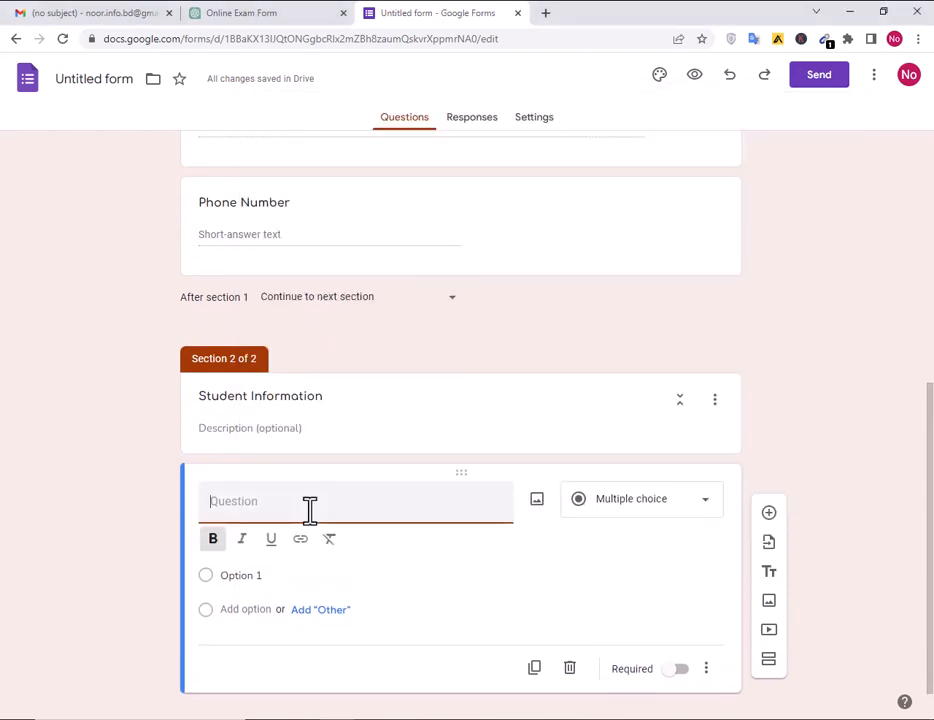
pyautogui.click(628, 506)
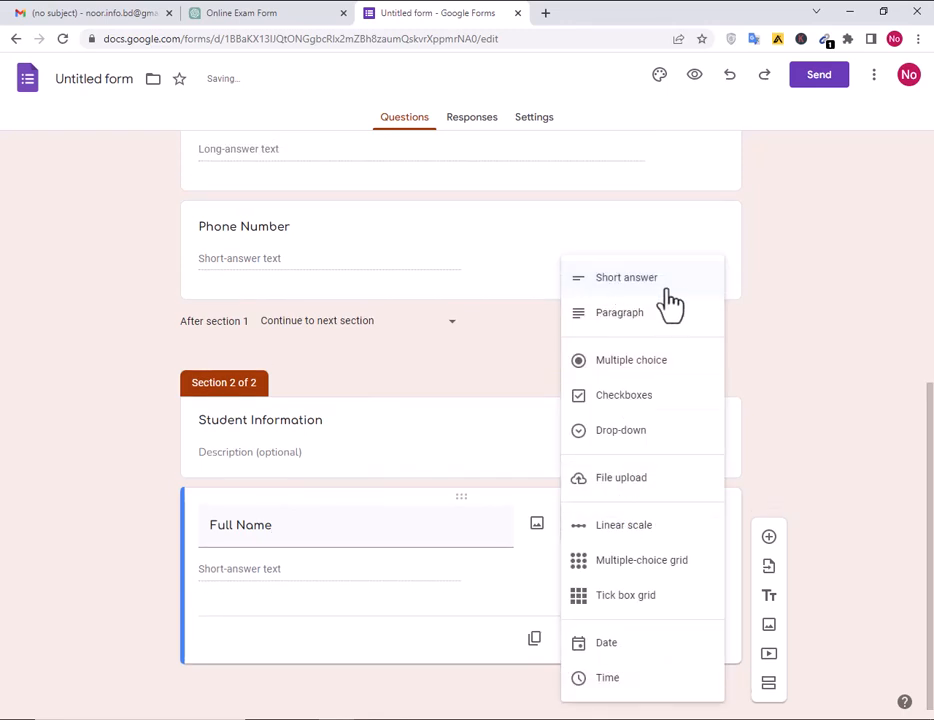
pyautogui.click(652, 295)
# Add a question below Full Name titled "Student ID/Enrollment Number", copying the title from the Notepad notes
pyautogui.click(768, 538)
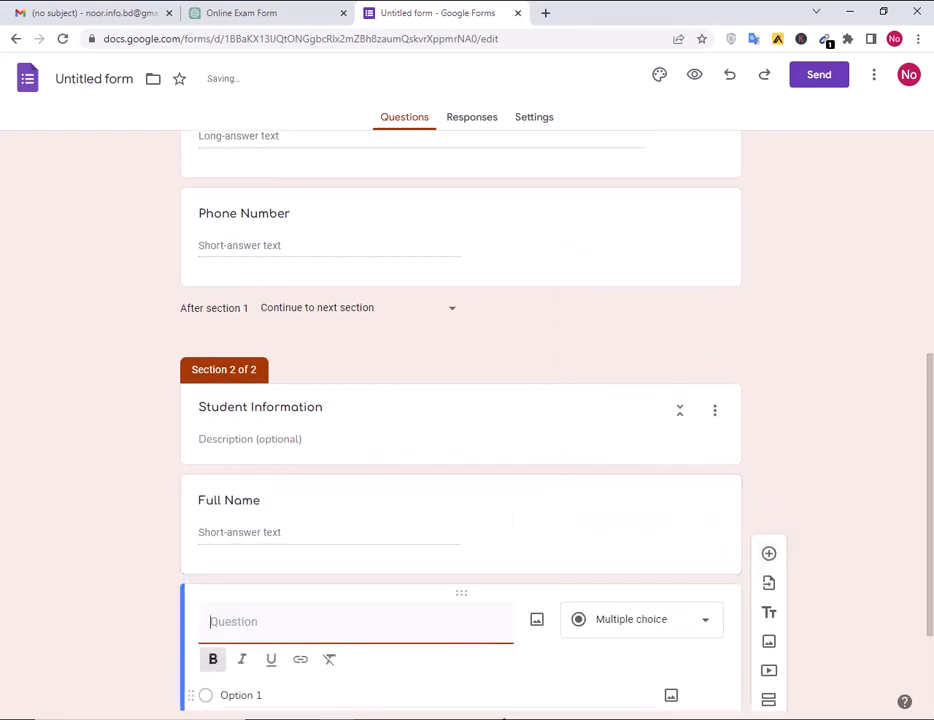
pyautogui.hotkey('alt', 'Tab')
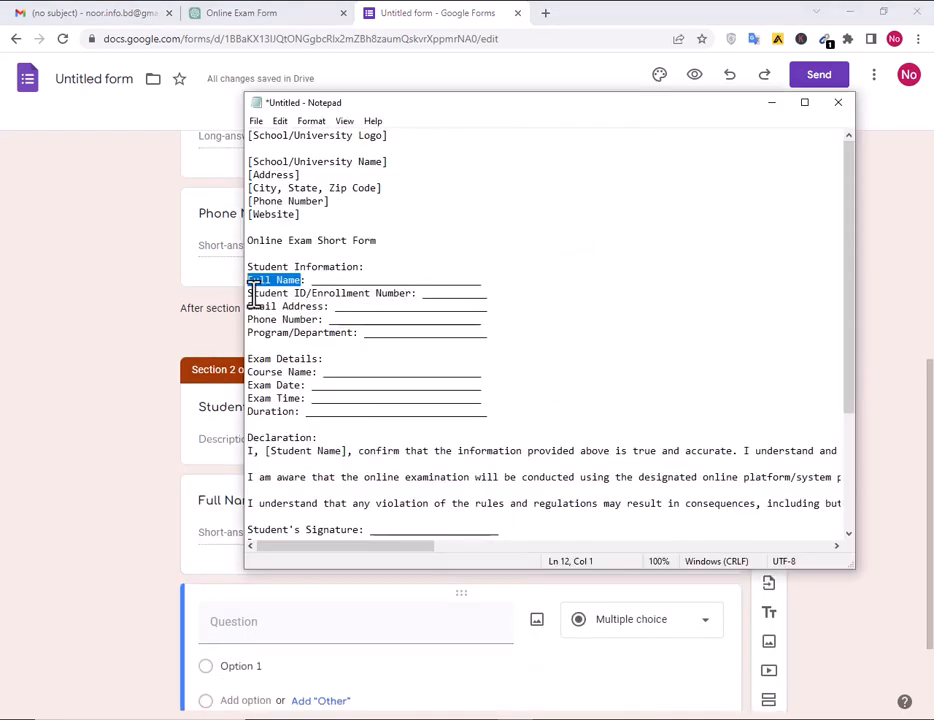
pyautogui.moveTo(249, 293); pyautogui.dragTo(400, 293)
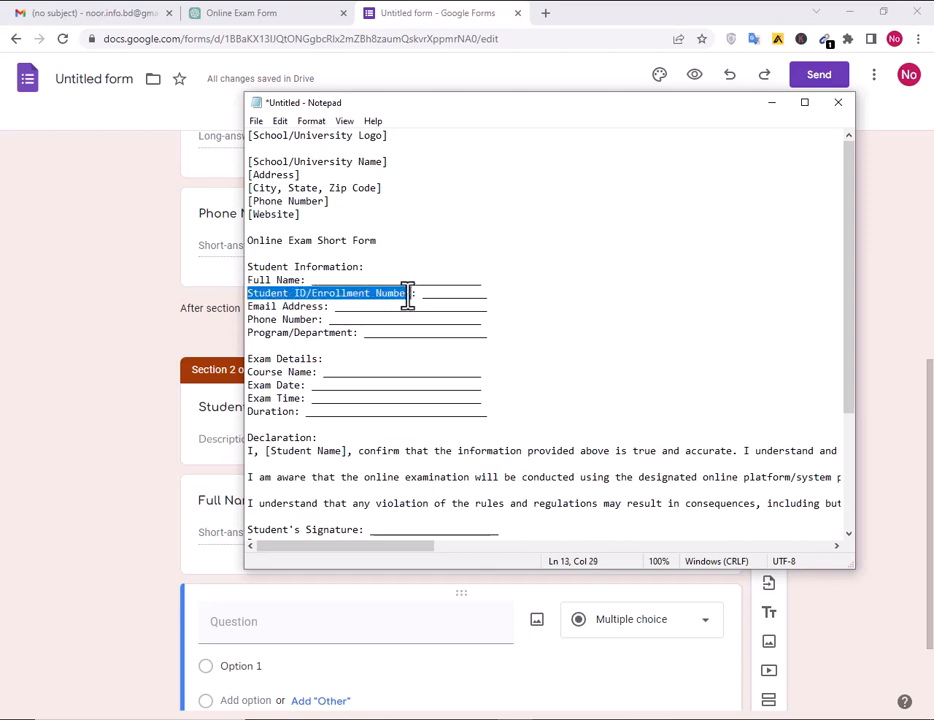
pyautogui.click(167, 487)
pyautogui.click(304, 634)
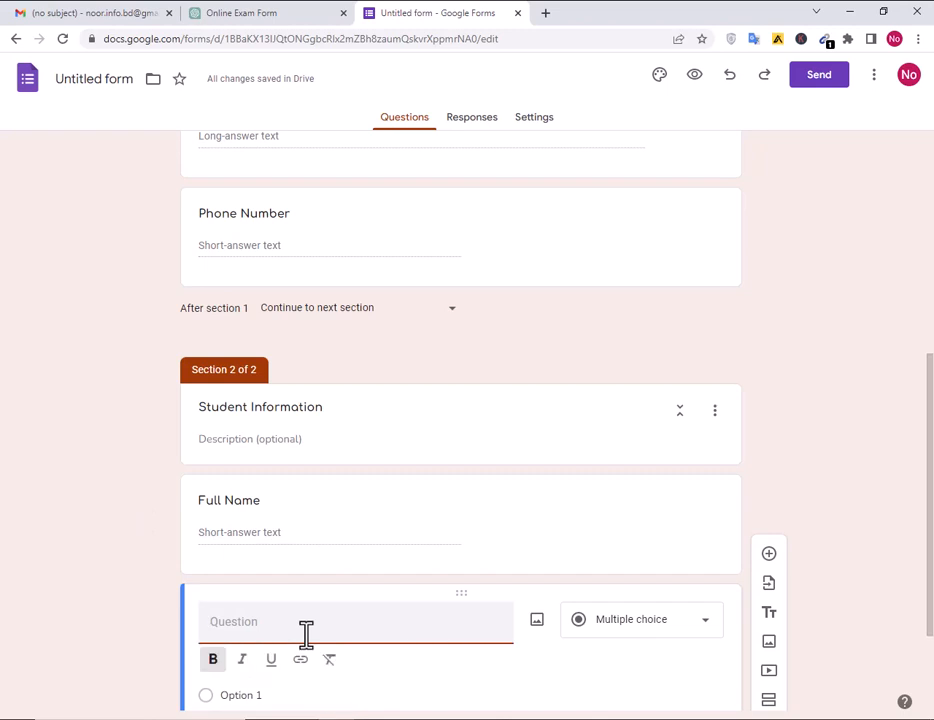
pyautogui.hotkey('ctrl', 'v')
pyautogui.scroll(-2, 307, 626)
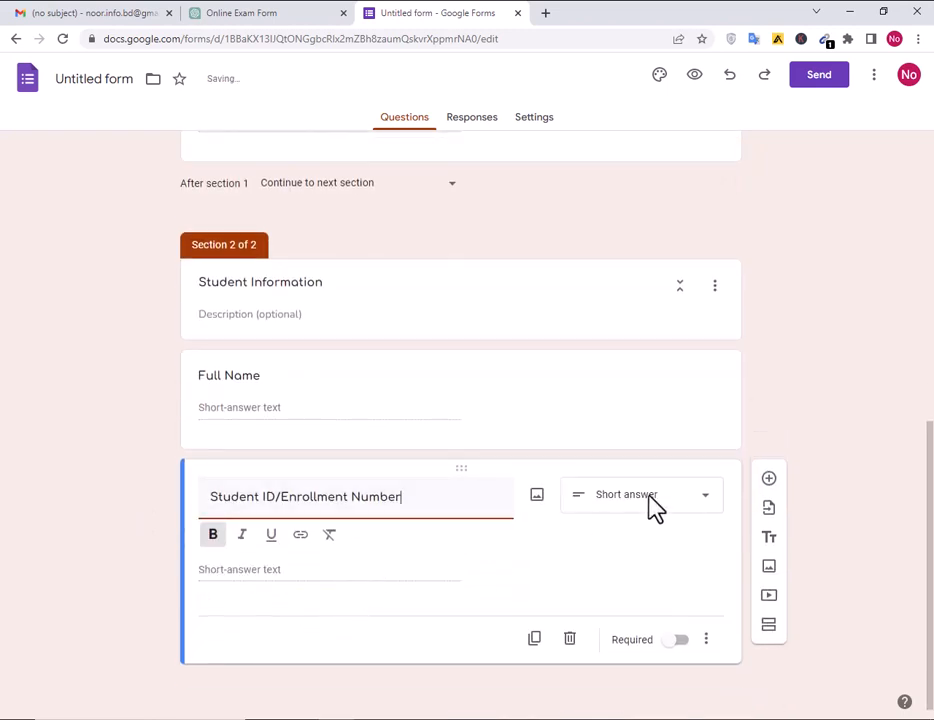
# Add an "Email Address" question below Student ID/Enrollment Number, using the title from the Notepad notes
pyautogui.click(769, 479)
pyautogui.hotkey('alt', 'Tab')
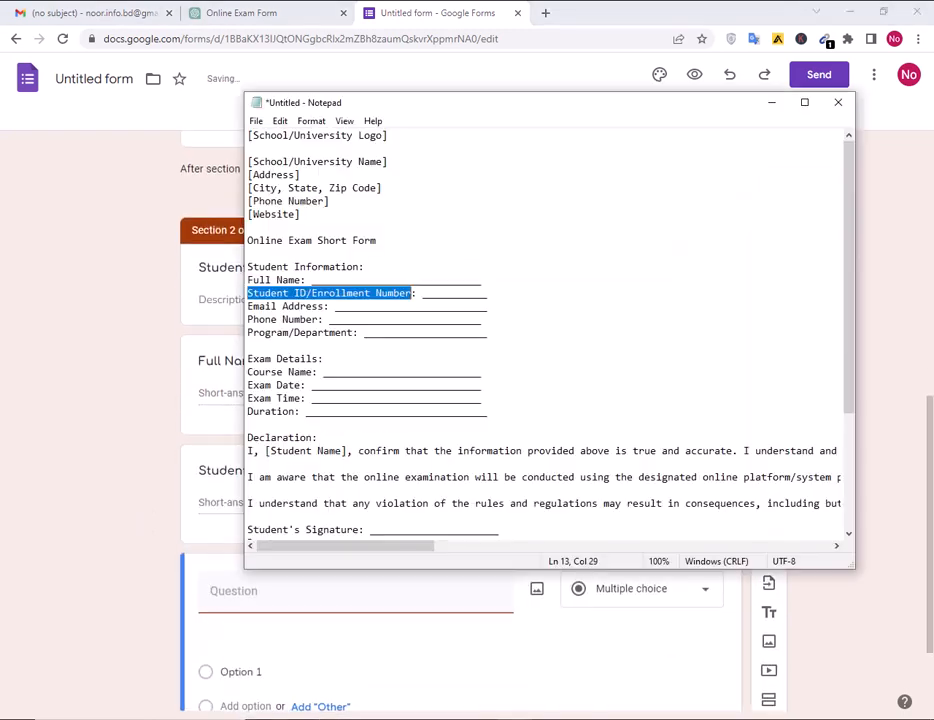
pyautogui.moveTo(248, 306); pyautogui.dragTo(300, 309)
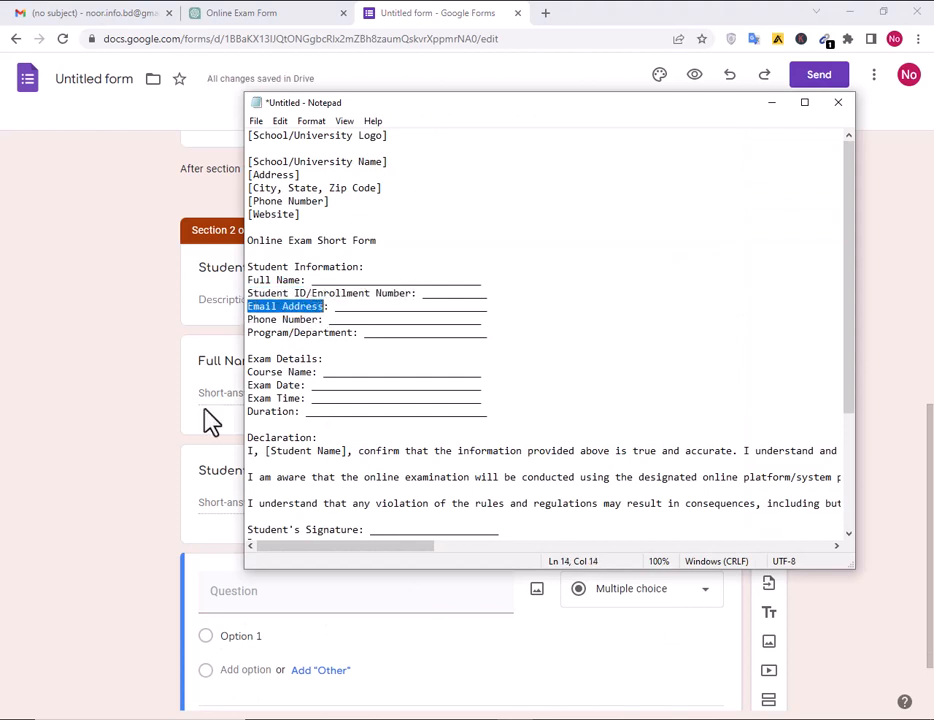
pyautogui.hotkey('alt', 'Tab')
pyautogui.click(263, 590)
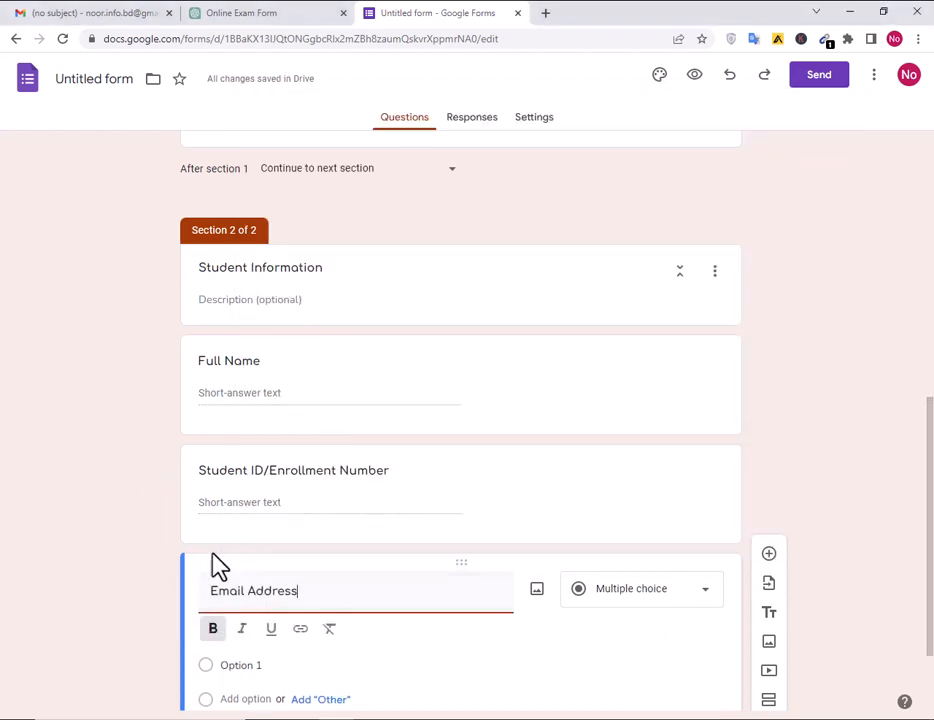
# Add a "Phone Number" question below Email Address in the Student Information section, copying its title from Notepad
pyautogui.click(768, 512)
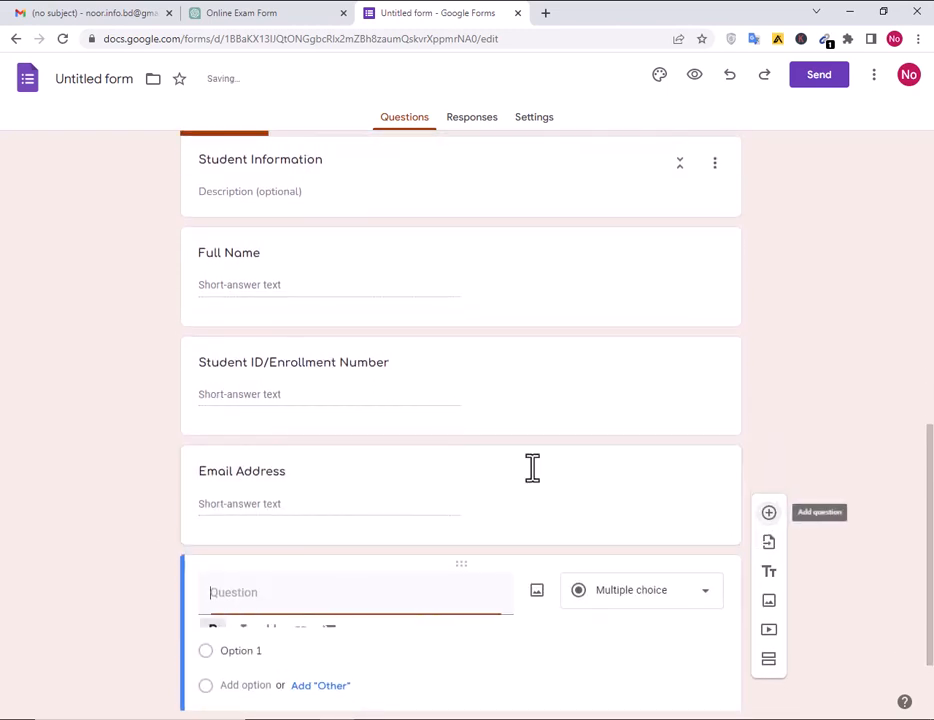
pyautogui.hotkey('alt', 'Tab')
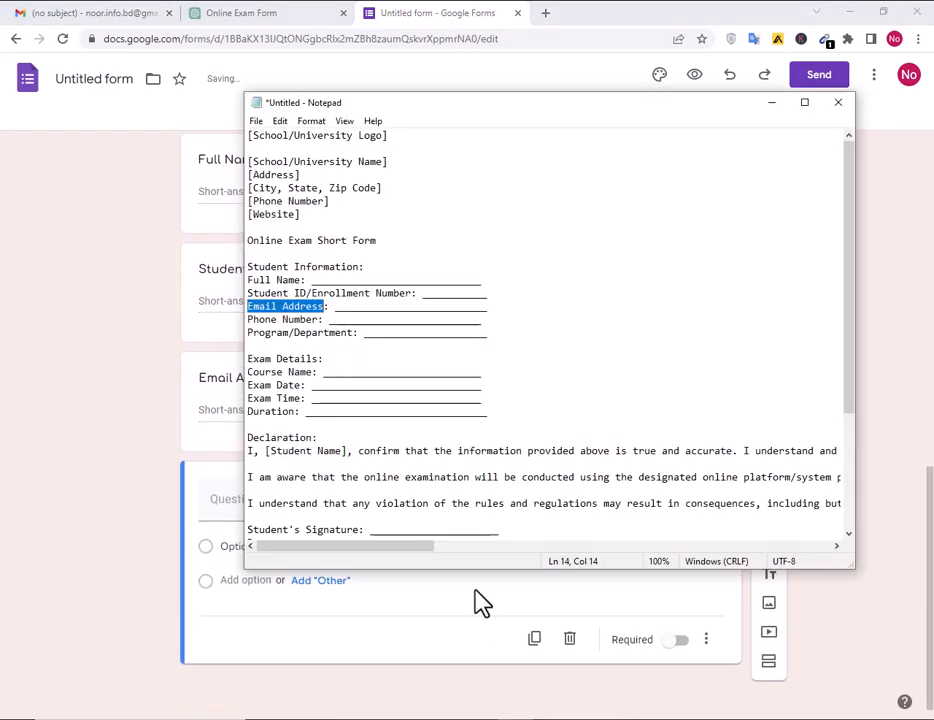
pyautogui.moveTo(320, 319); pyautogui.dragTo(237, 330)
pyautogui.hotkey('ctrl', 'c')
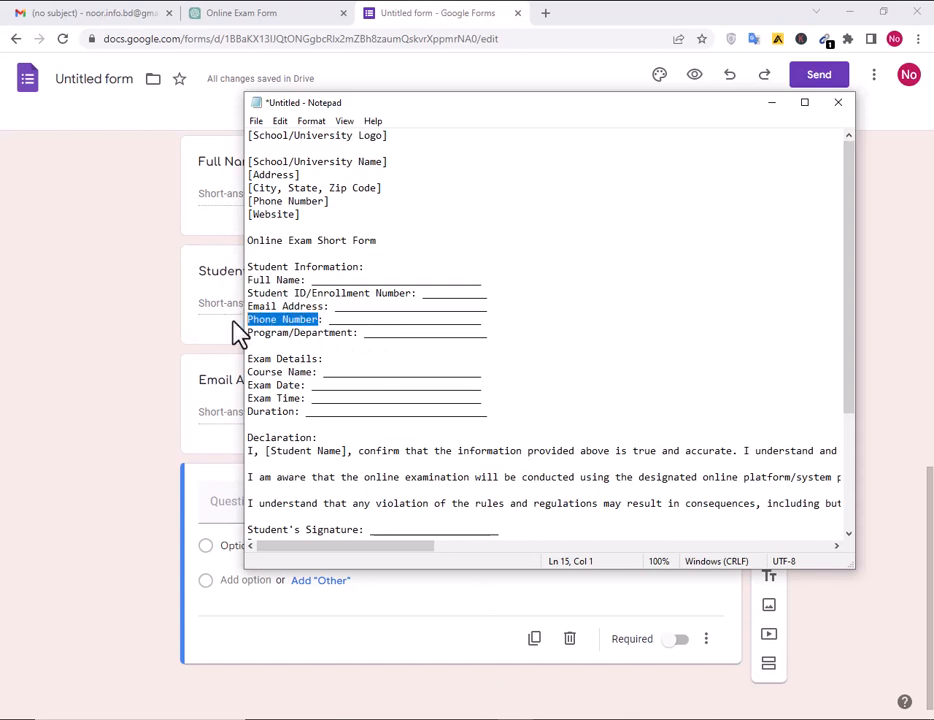
pyautogui.hotkey('alt', 'Tab')
pyautogui.click(277, 511)
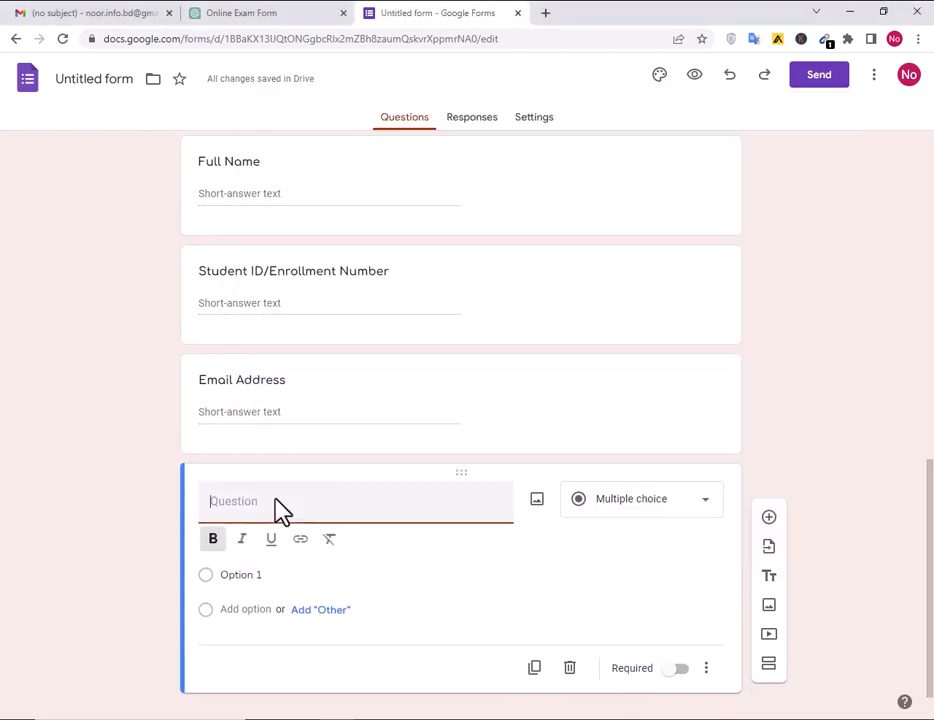
pyautogui.hotkey('ctrl', 'v')
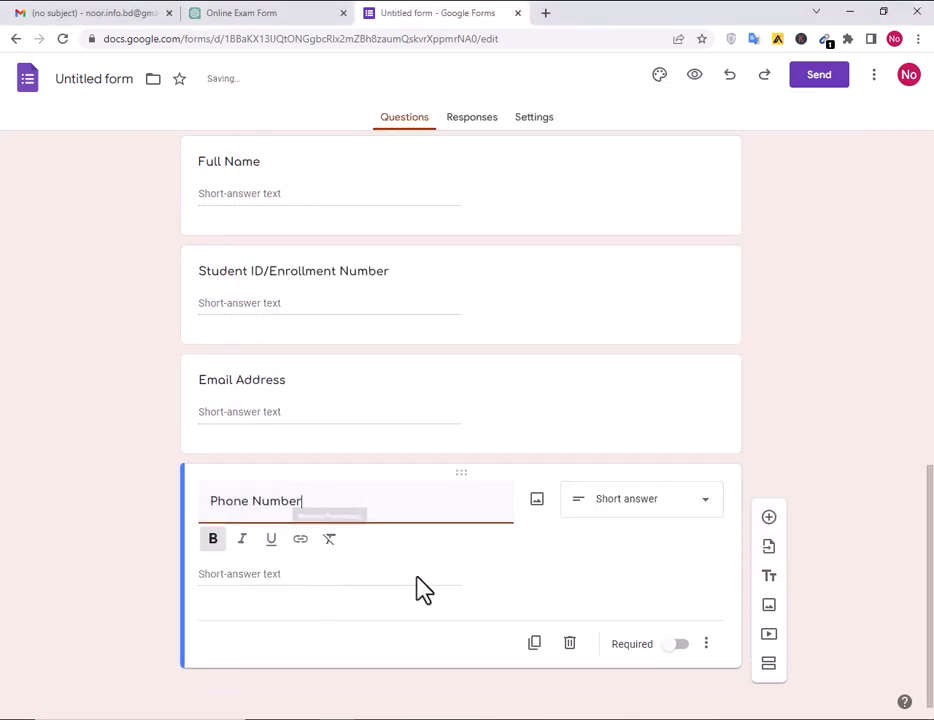
# Add a question titled "Program/Department" from the Notepad notes and set its answer type to Short answer
pyautogui.click(770, 520)
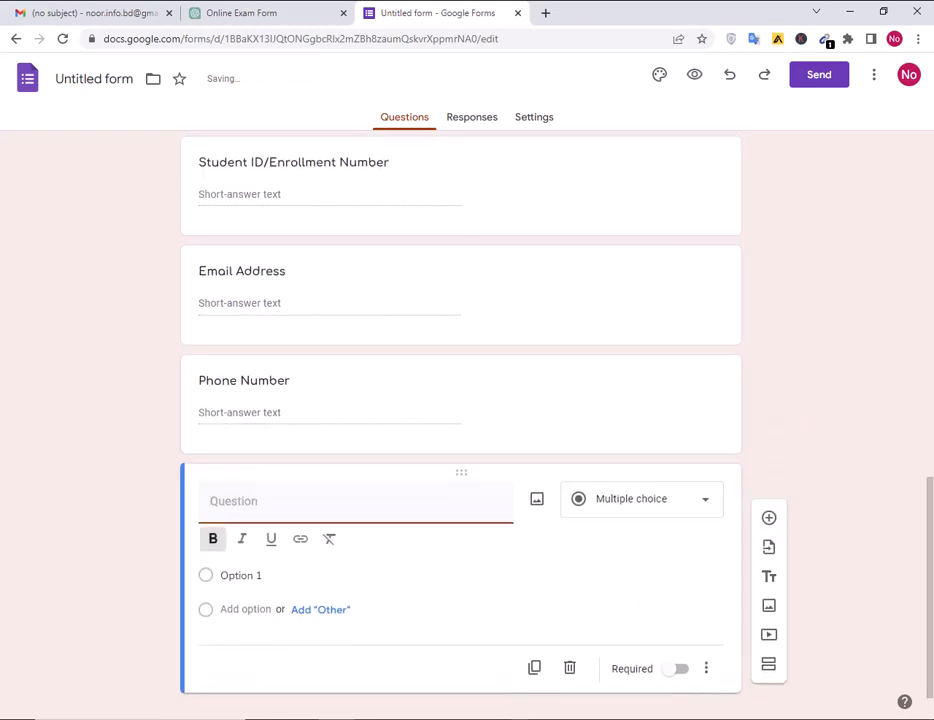
pyautogui.hotkey('alt', 'Tab')
pyautogui.moveTo(353, 334); pyautogui.dragTo(221, 334)
pyautogui.hotkey('ctrl', 'c')
pyautogui.hotkey('alt', 'Tab')
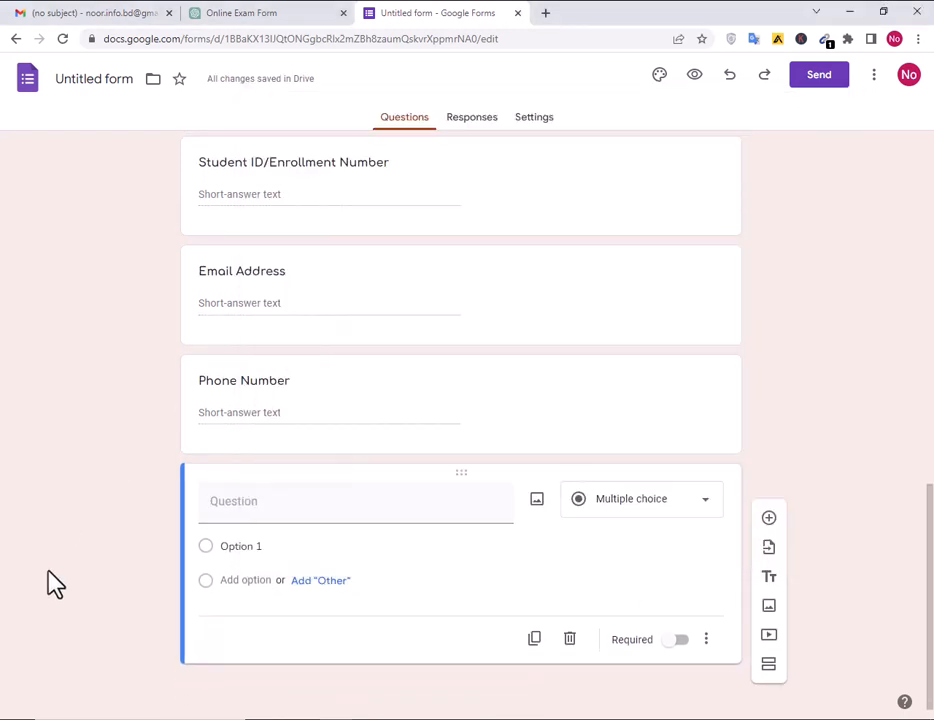
pyautogui.click(267, 498)
pyautogui.hotkey('ctrl', 'v')
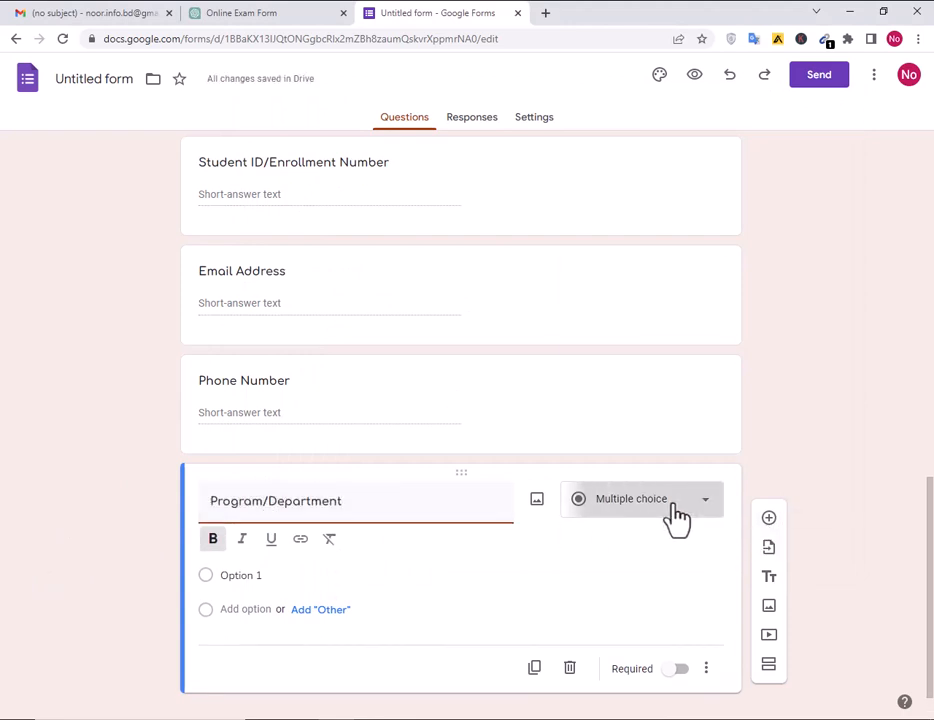
pyautogui.click(676, 514)
pyautogui.click(636, 288)
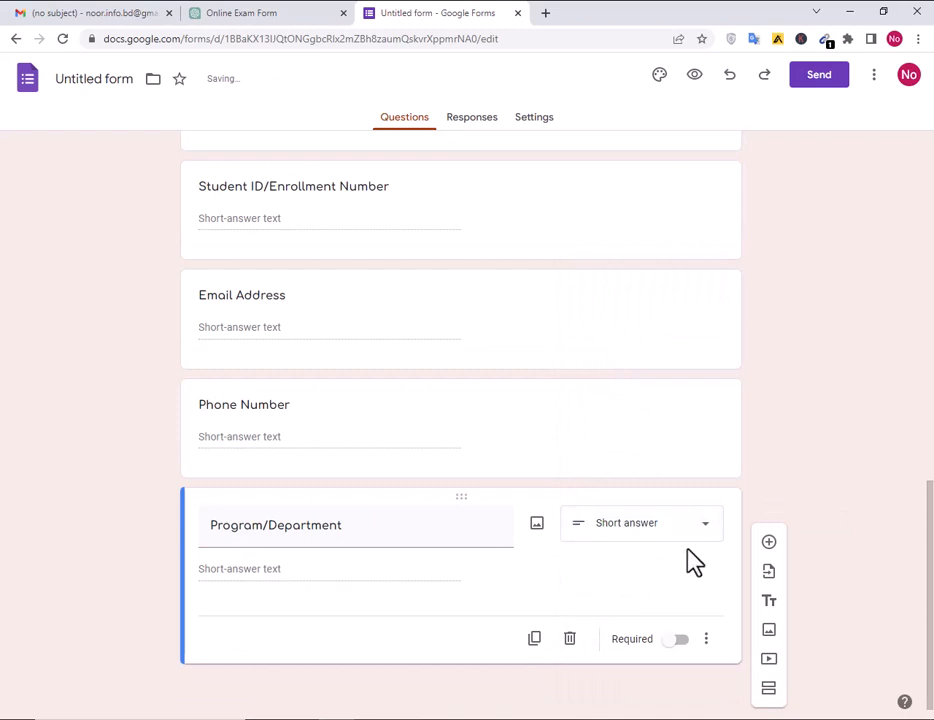
# Add a question titled "Exam Details" from the Notepad notes and set its answer type to Paragraph
pyautogui.click(769, 545)
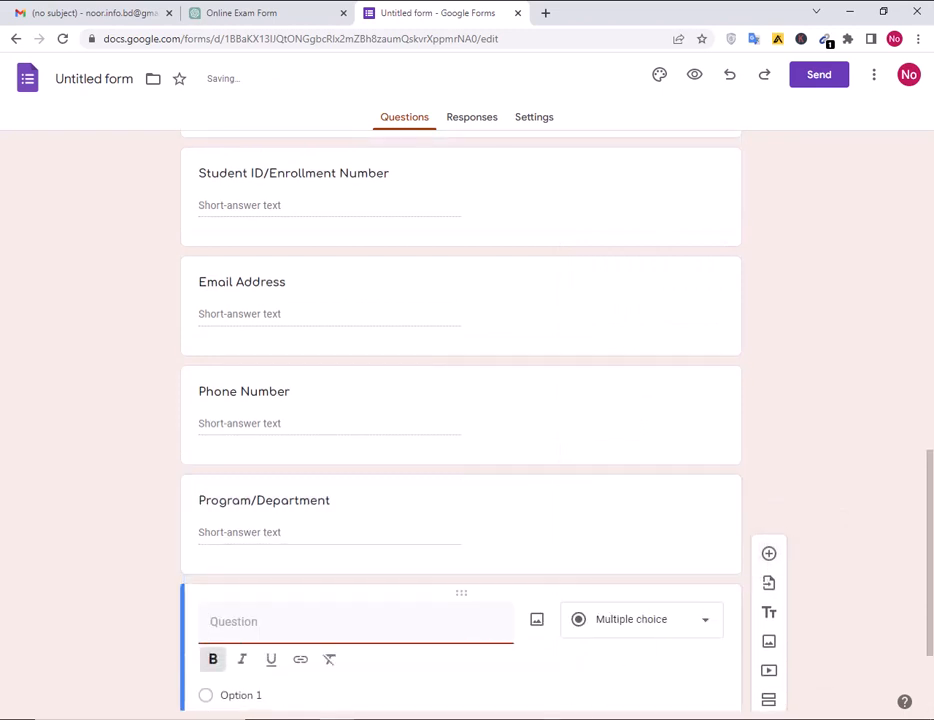
pyautogui.hotkey('alt', 'Tab')
pyautogui.scroll(-2, 300, 400)
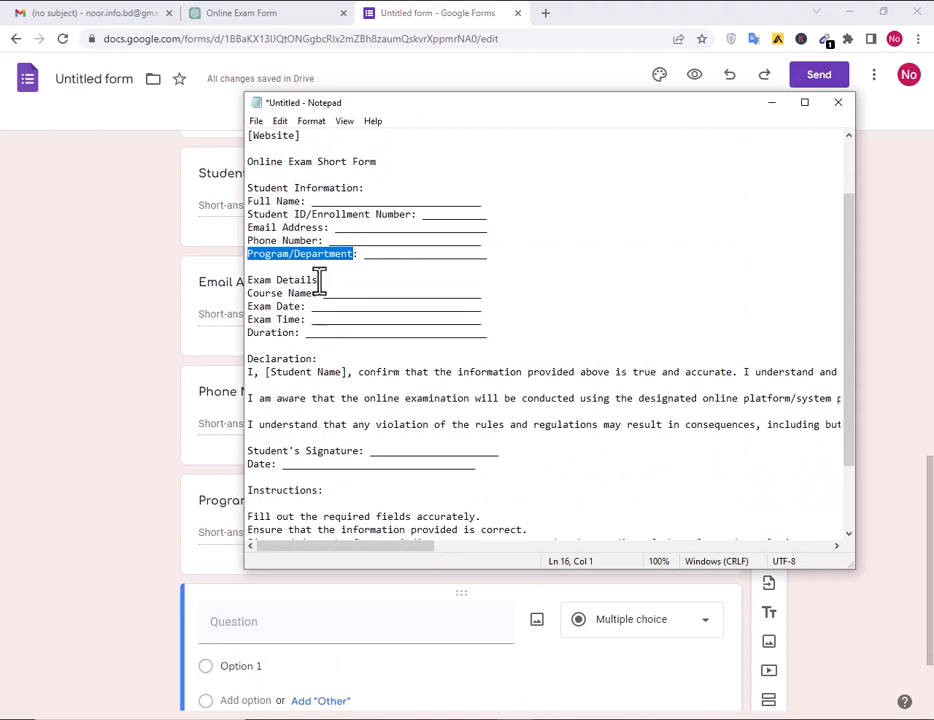
pyautogui.moveTo(319, 282); pyautogui.dragTo(219, 282)
pyautogui.hotkey('ctrl', 'c')
pyautogui.hotkey('alt', 'Tab')
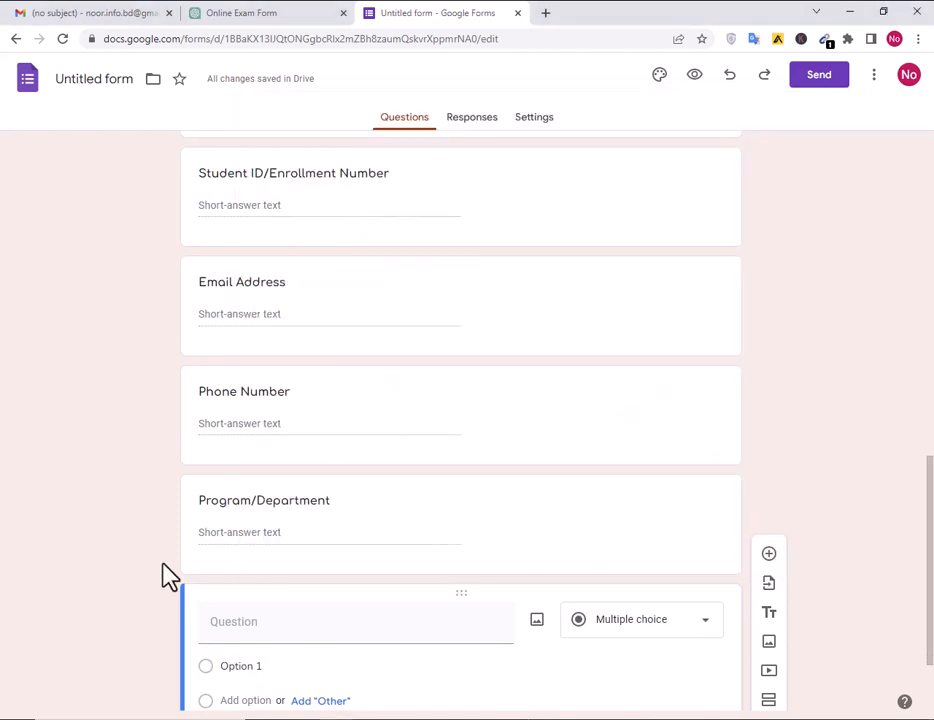
pyautogui.click(296, 617)
pyautogui.hotkey('ctrl', 'v')
pyautogui.scroll(-3, 294, 590)
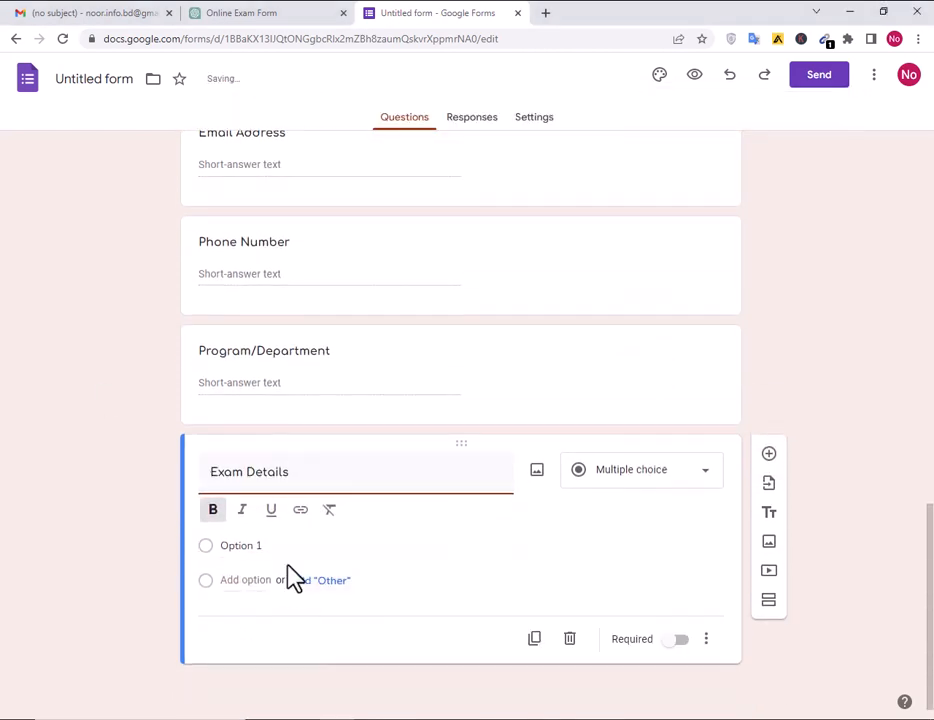
pyautogui.click(626, 500)
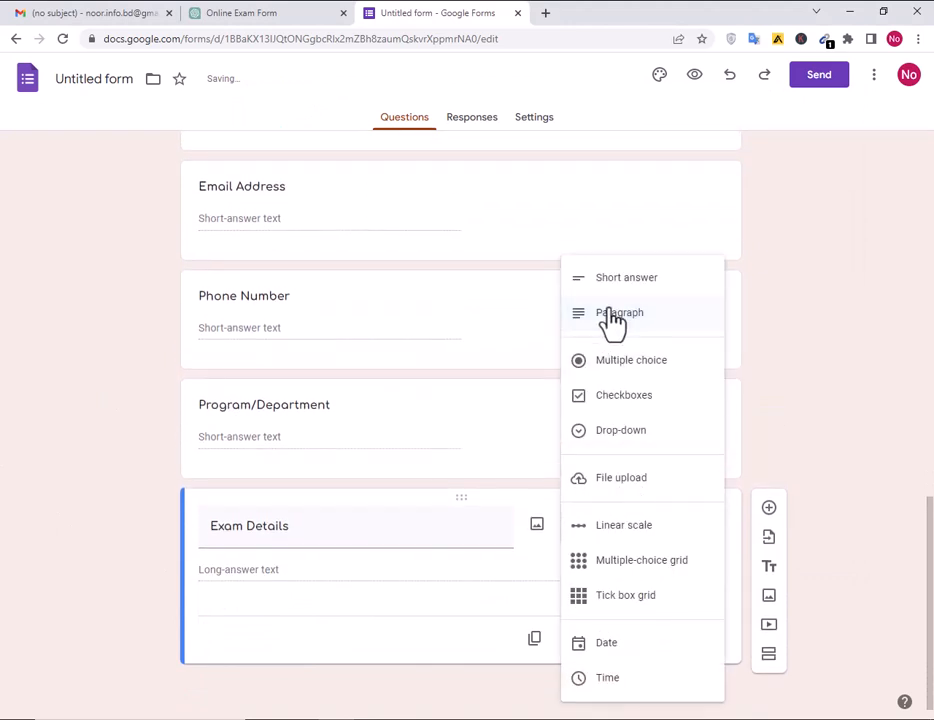
pyautogui.click(612, 313)
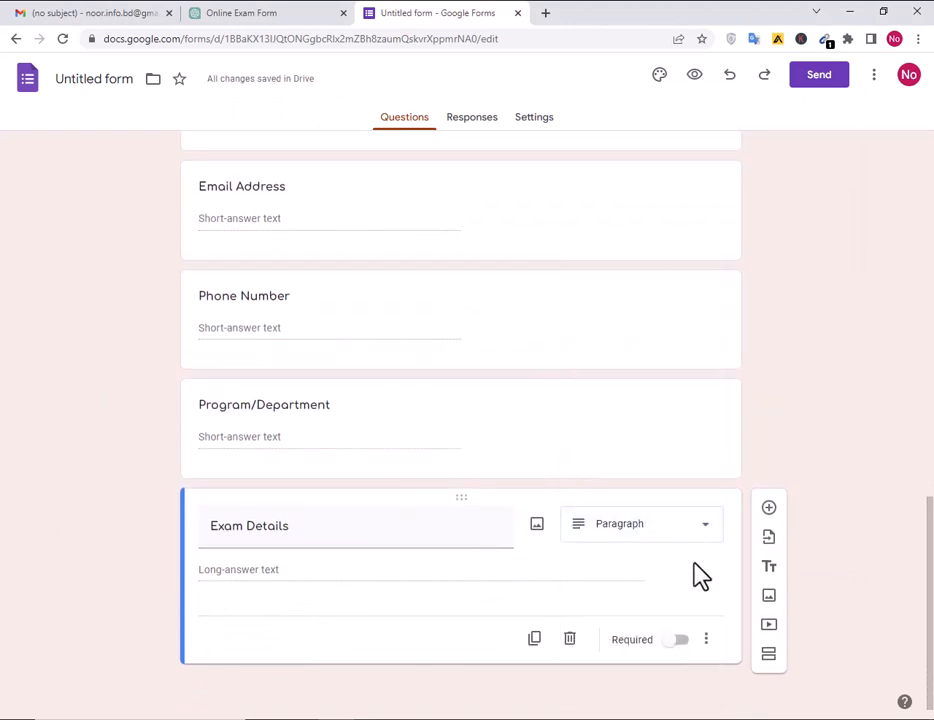
# Add a question titled "Course Name" below Exam Details, copying its title from the Notepad notes
pyautogui.click(769, 507)
pyautogui.hotkey('alt', 'Tab')
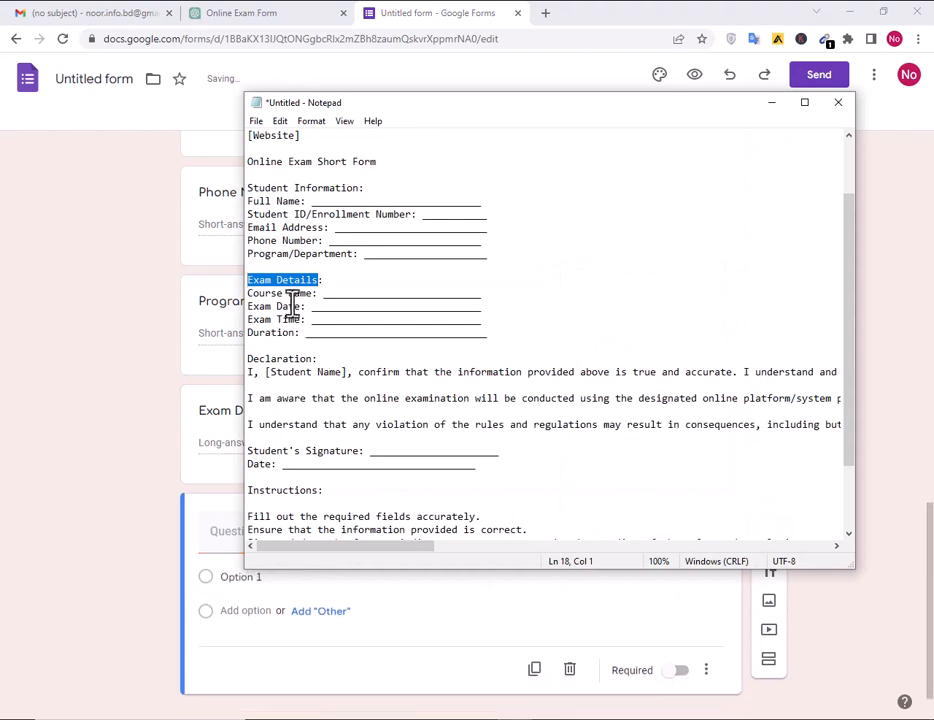
pyautogui.moveTo(313, 293); pyautogui.dragTo(259, 295)
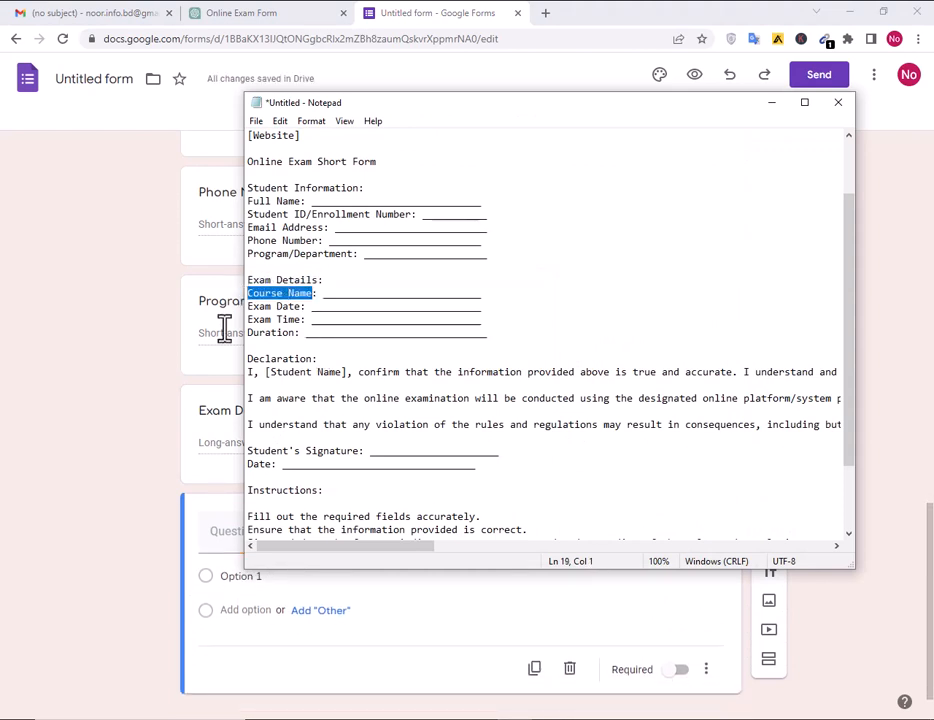
pyautogui.hotkey('ctrl', 'c')
pyautogui.hotkey('alt', 'Tab')
pyautogui.click(302, 530)
pyautogui.hotkey('ctrl', 'v')
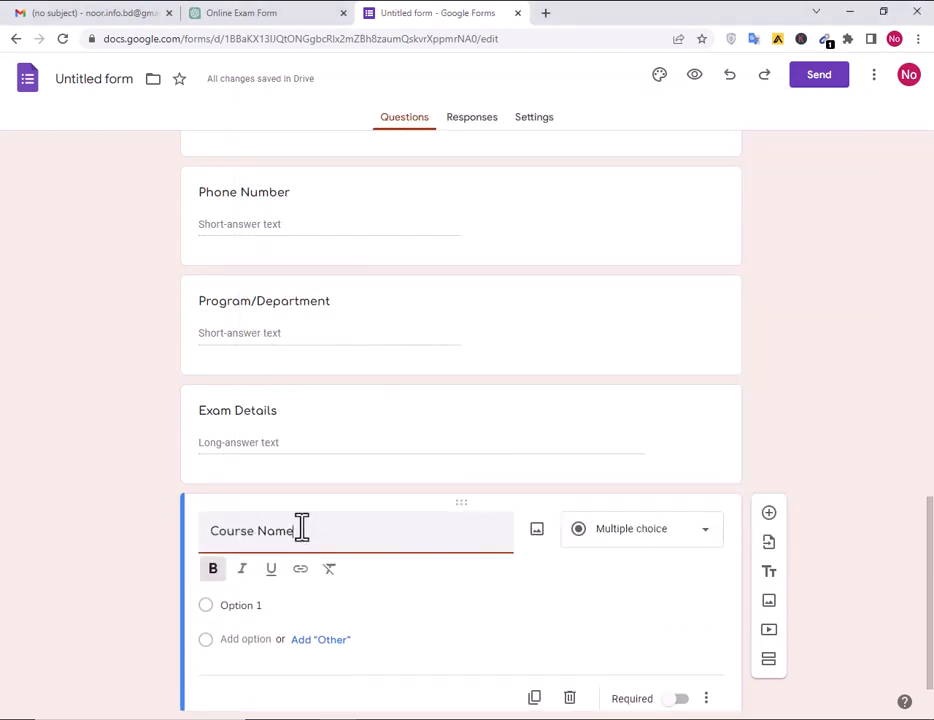
# Add a question titled "Exam Date" from the Notepad notes and set its answer type to Date
pyautogui.click(769, 515)
pyautogui.hotkey('alt', 'Tab')
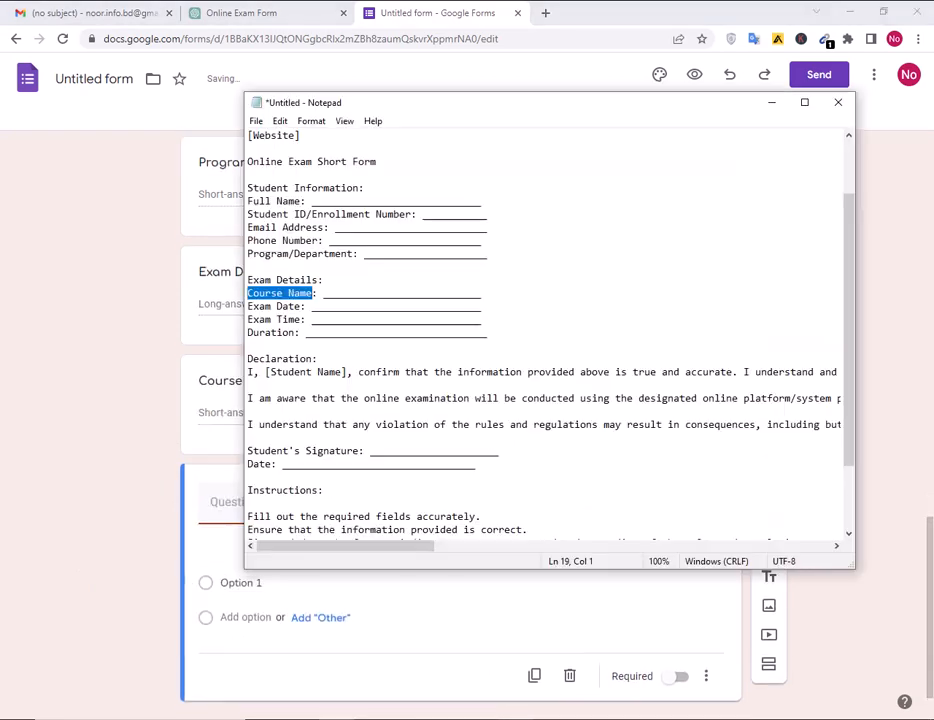
pyautogui.moveTo(300, 306); pyautogui.dragTo(238, 306)
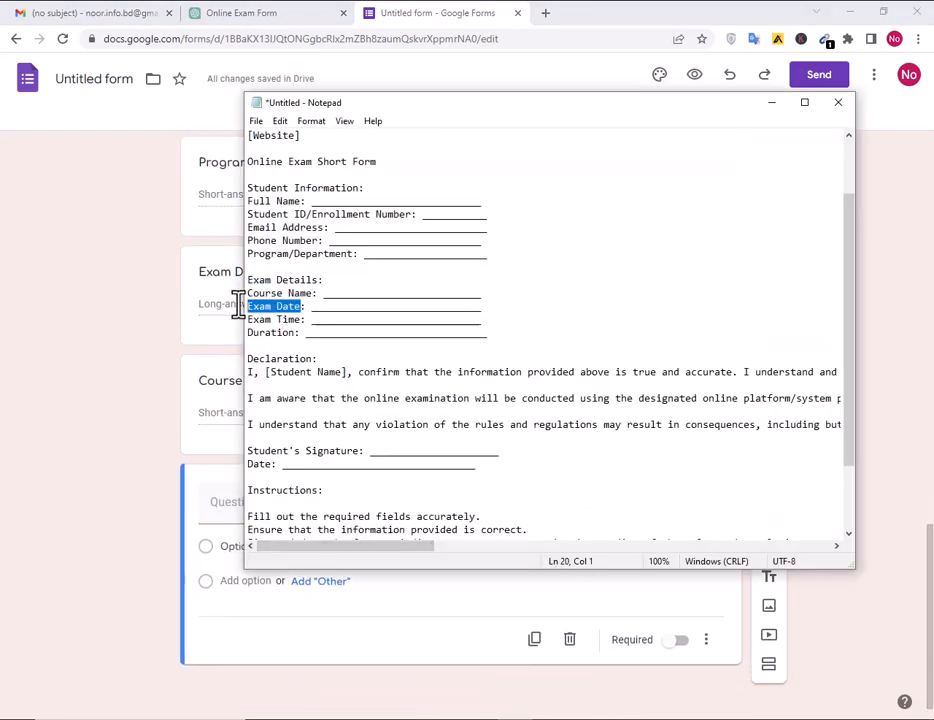
pyautogui.hotkey('alt', 'Tab')
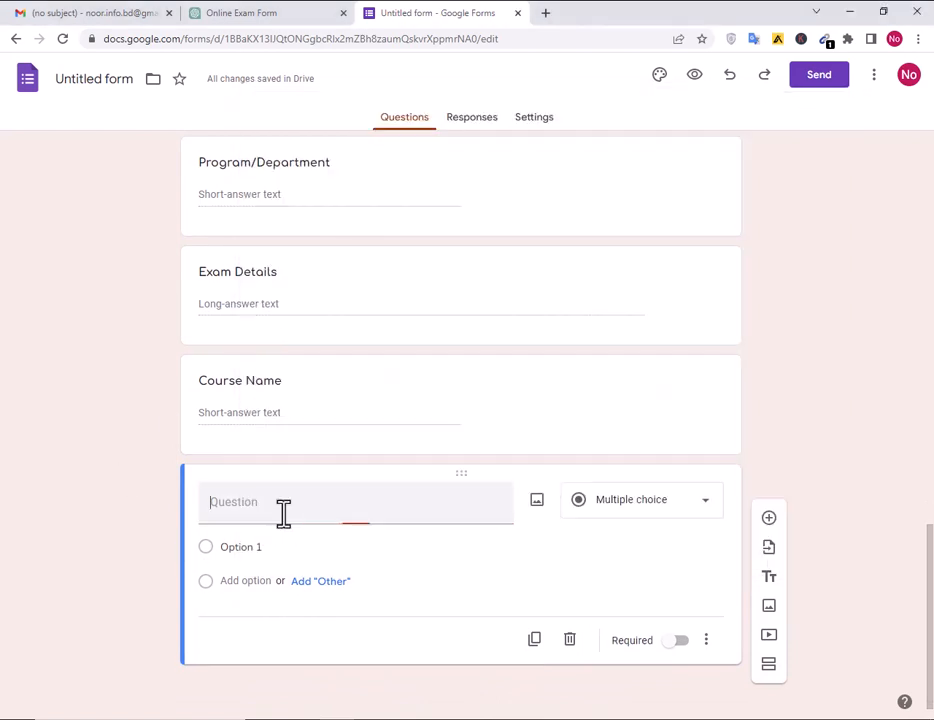
pyautogui.click(284, 511)
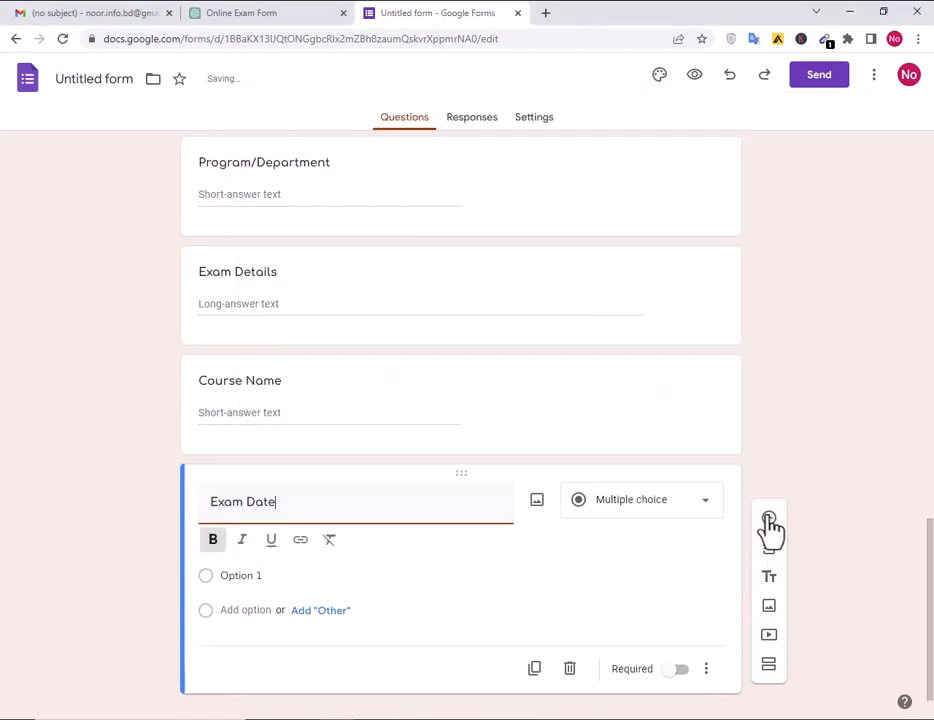
pyautogui.click(614, 508)
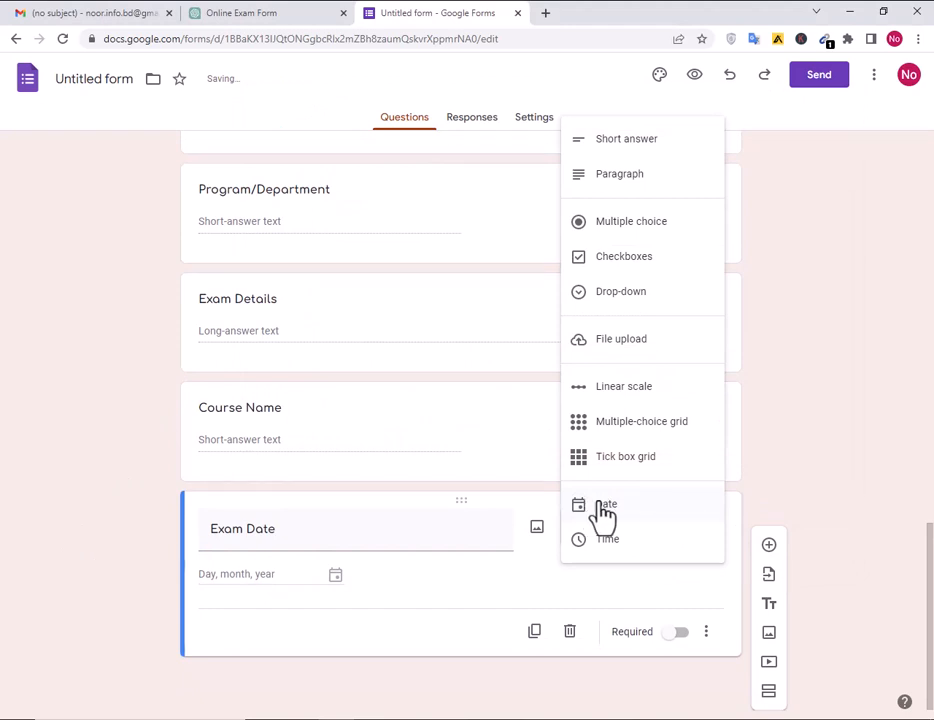
pyautogui.click(668, 505)
# Add an "Exam Time" question below Exam Date, using the title from the Notepad notes
pyautogui.click(771, 548)
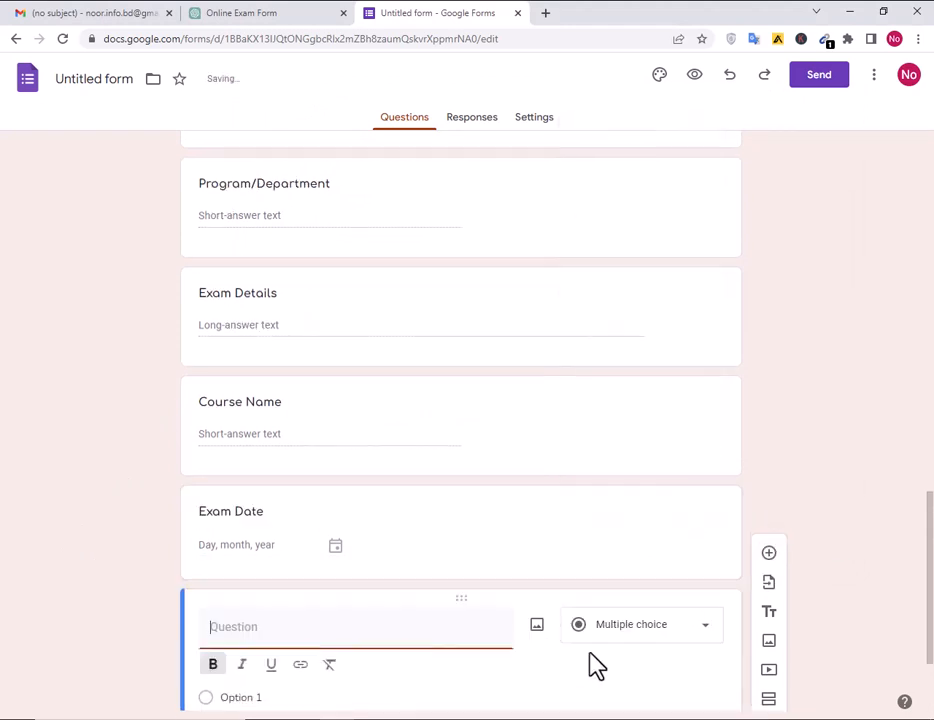
pyautogui.hotkey('alt', 'Tab')
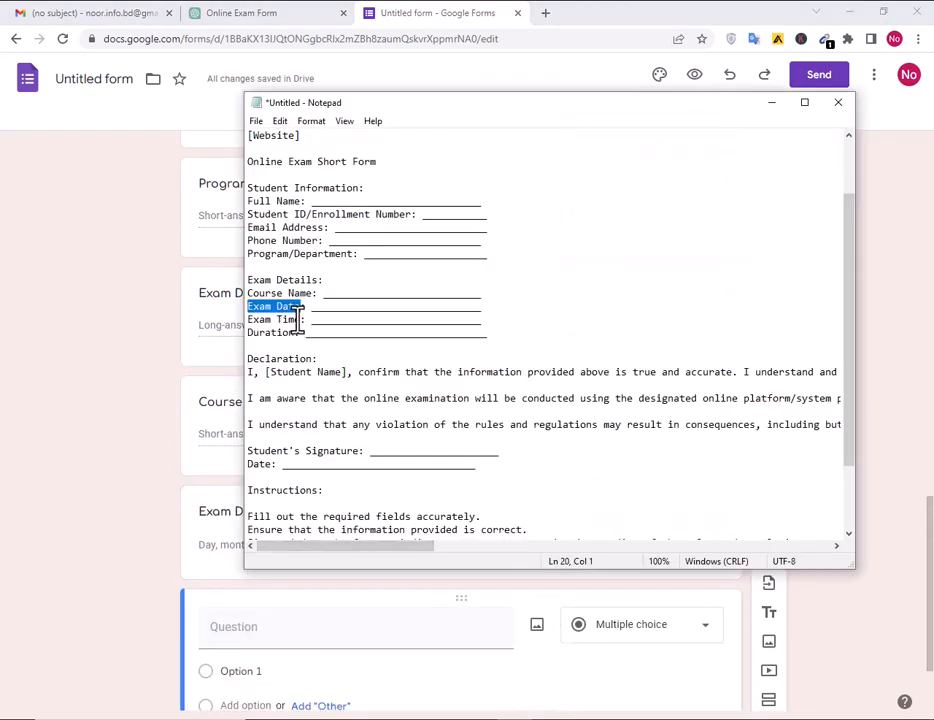
pyautogui.moveTo(303, 319); pyautogui.dragTo(246, 320)
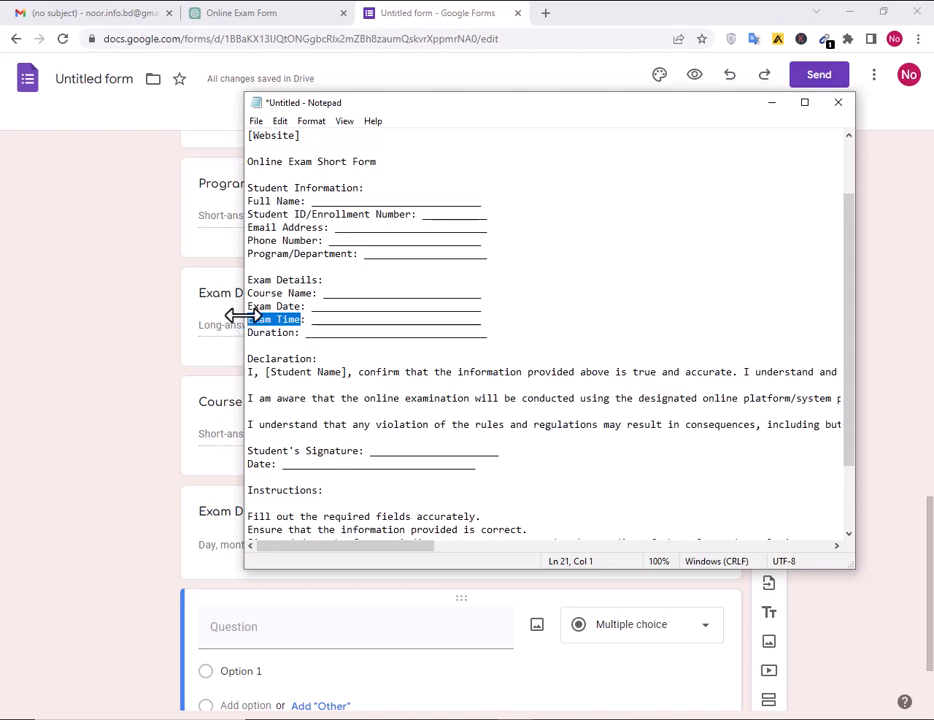
pyautogui.hotkey('alt', 'Tab')
pyautogui.write('Exam Time')
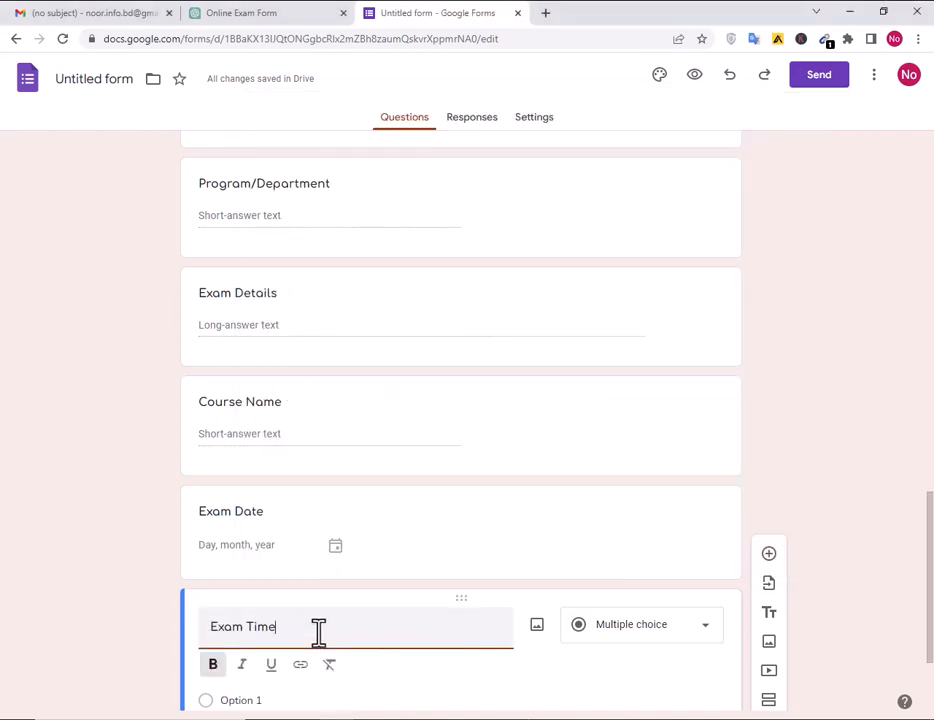
pyautogui.scroll(-2, 317, 612)
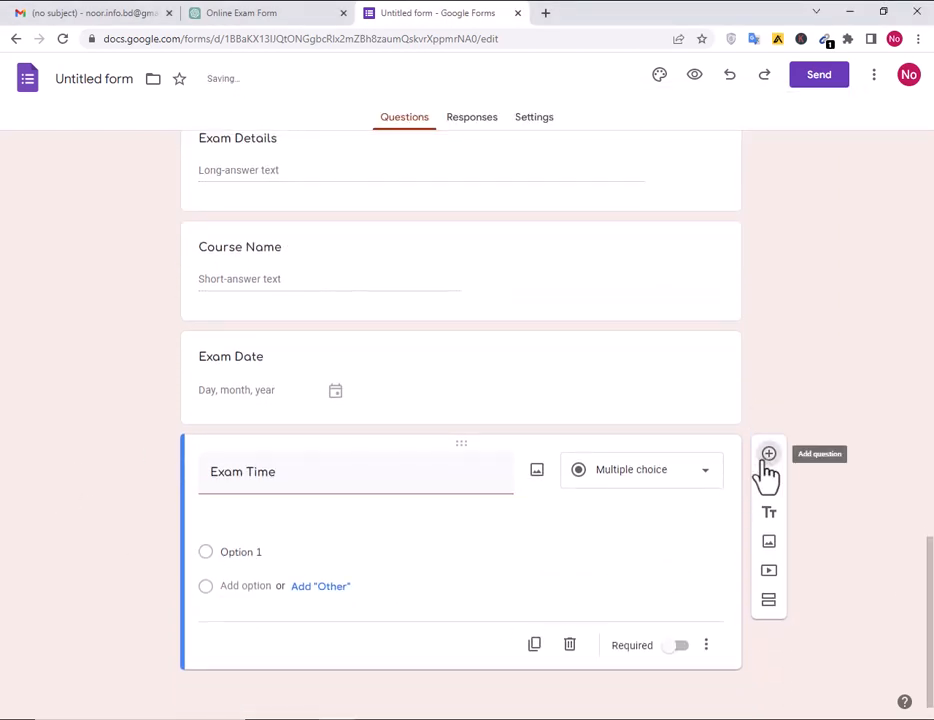
# Add a "Duration" question below Exam Time, copying its title from the Notepad notes
pyautogui.click(768, 453)
pyautogui.hotkey('alt', 'Tab')
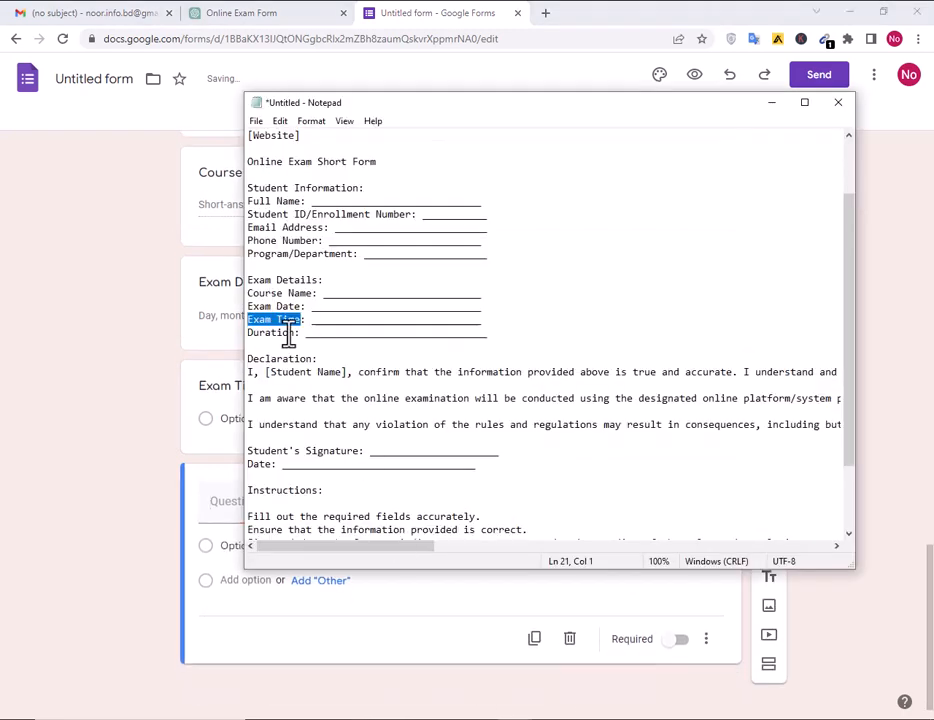
pyautogui.moveTo(296, 331); pyautogui.dragTo(227, 337)
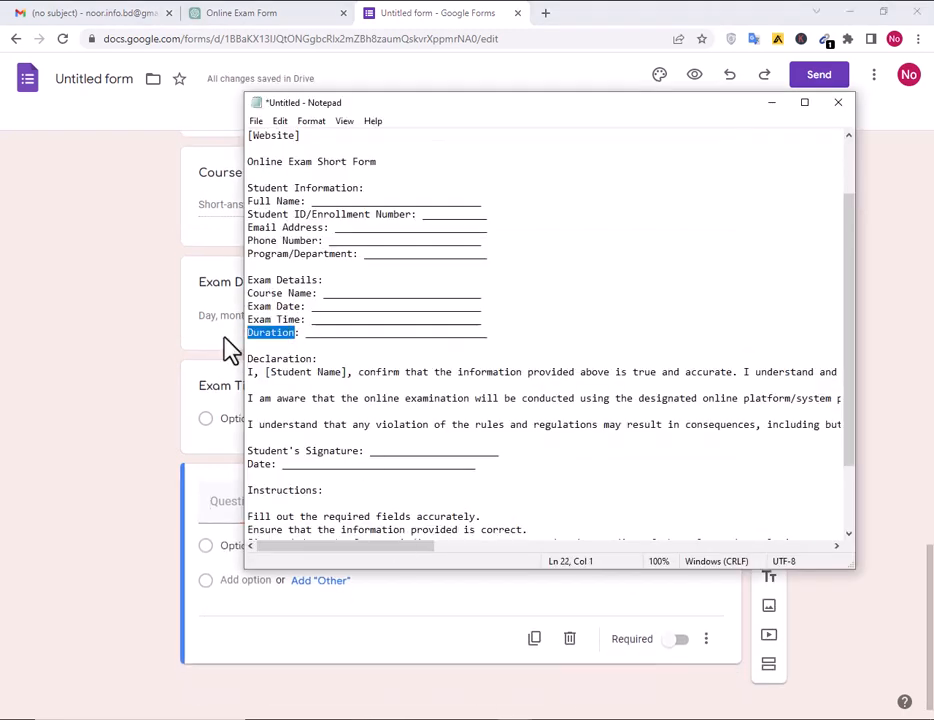
pyautogui.hotkey('alt', 'Tab')
pyautogui.click(334, 499)
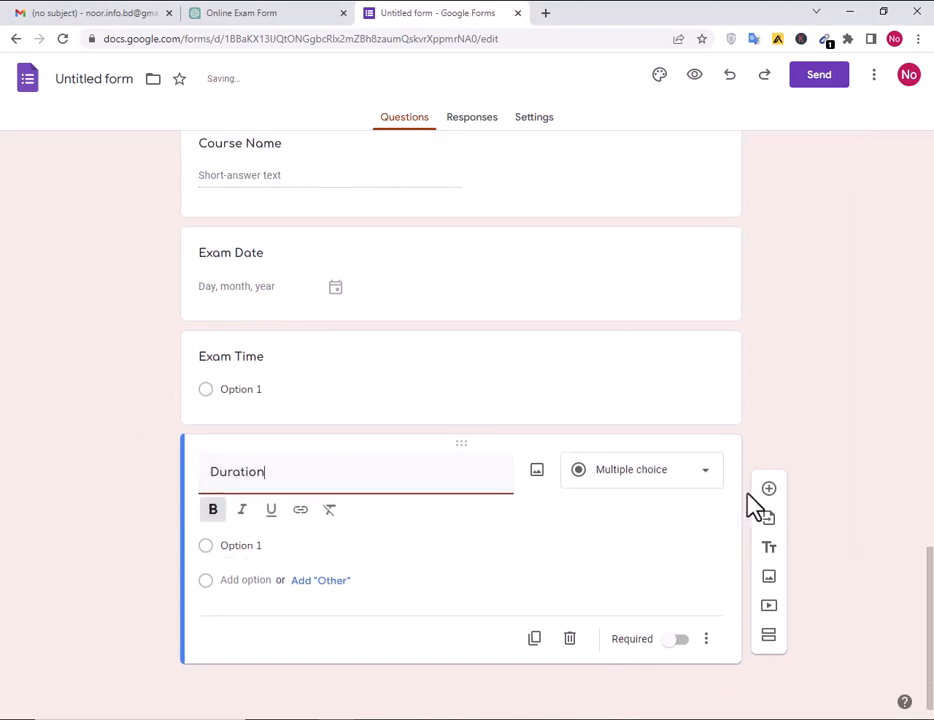
# Add a short-answer question titled "Student signature" below Duration
pyautogui.click(770, 490)
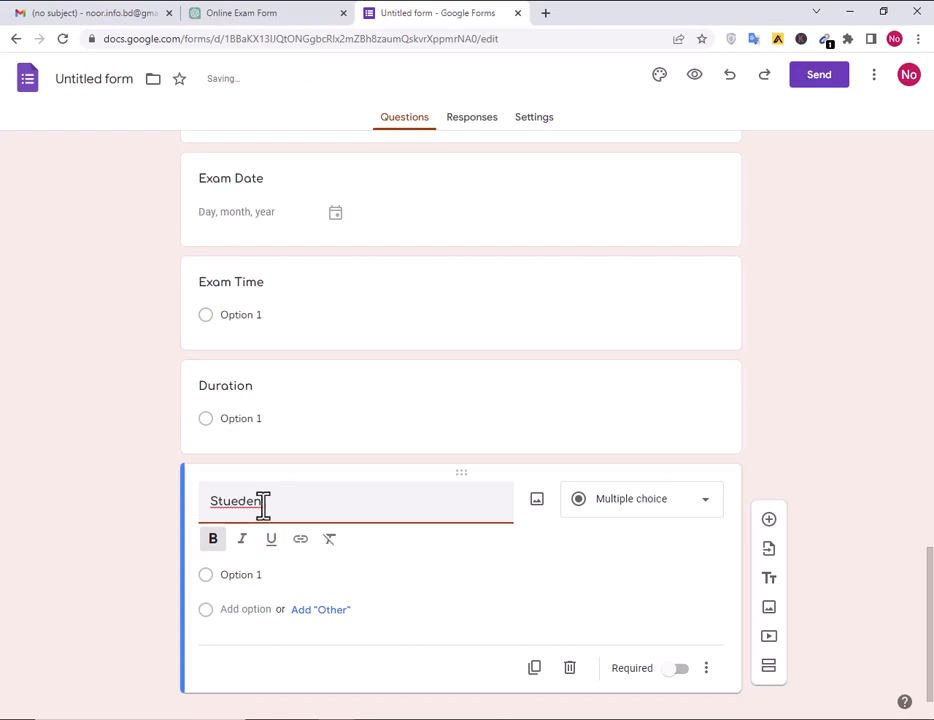
pyautogui.rightClick(263, 505)
pyautogui.click(358, 264)
pyautogui.click(294, 510)
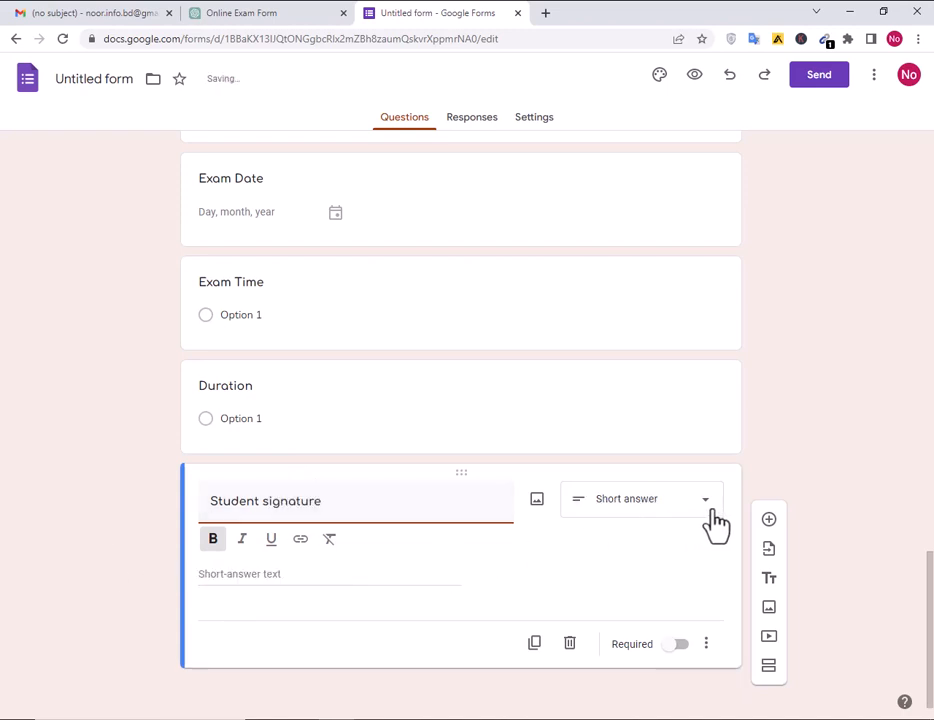
# Review the whole form from the Online Exam Form header down to the Student signature question
pyautogui.scroll(14, 470, 496)
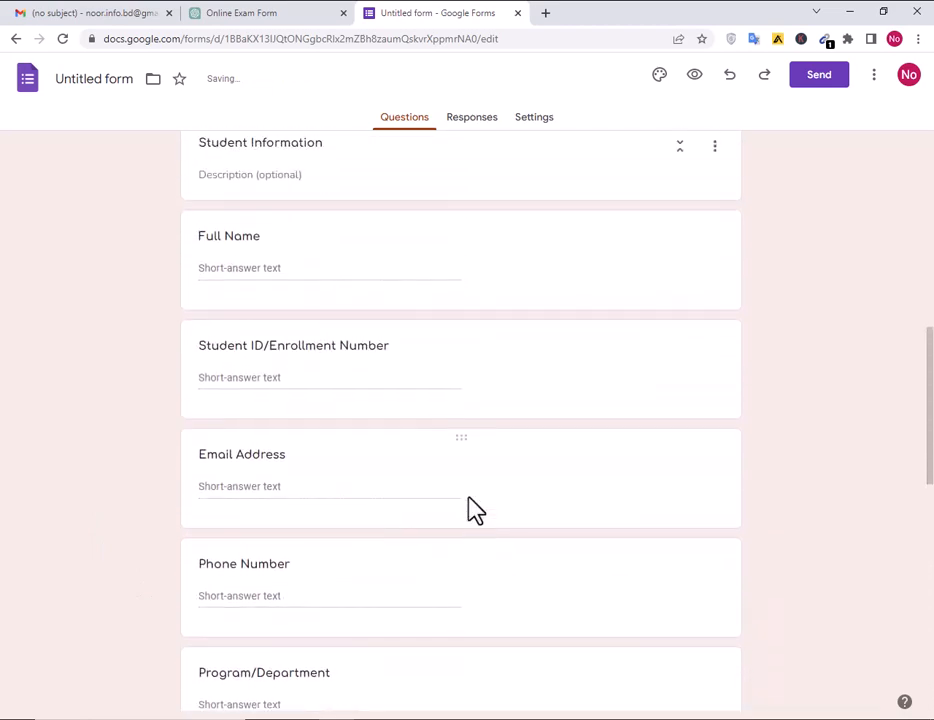
pyautogui.scroll(2, 468, 496)
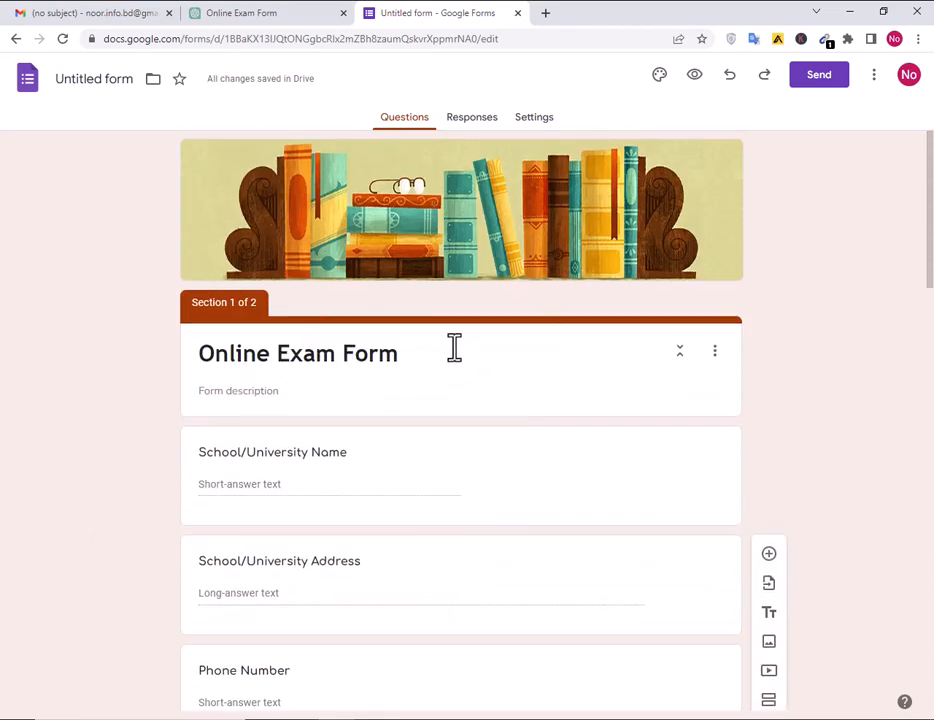
pyautogui.scroll(-3, 452, 352)
pyautogui.scroll(-4, 459, 440)
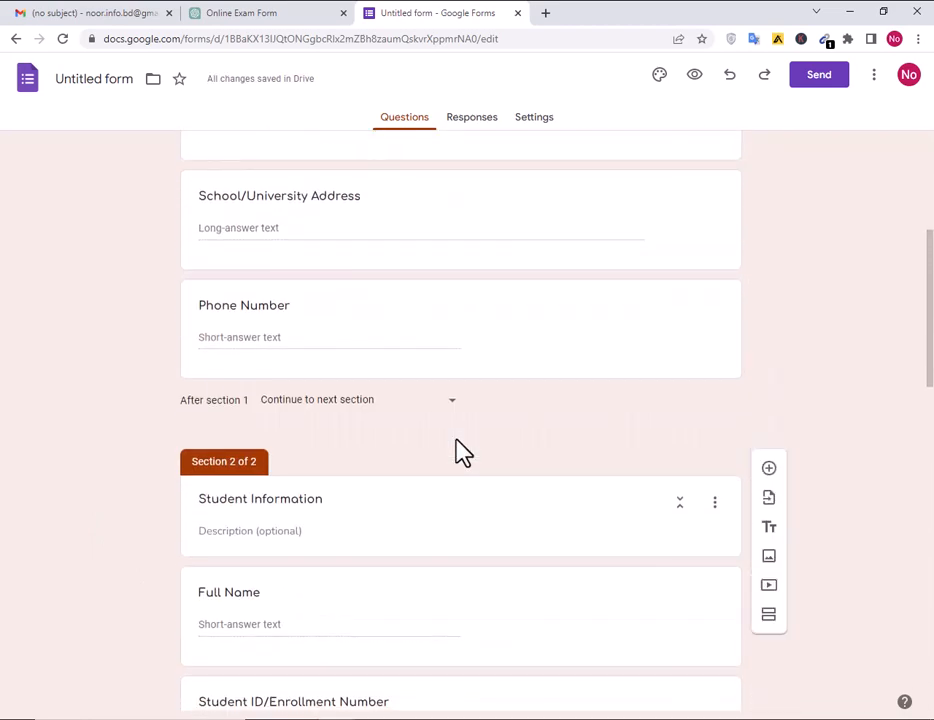
pyautogui.scroll(-8, 460, 450)
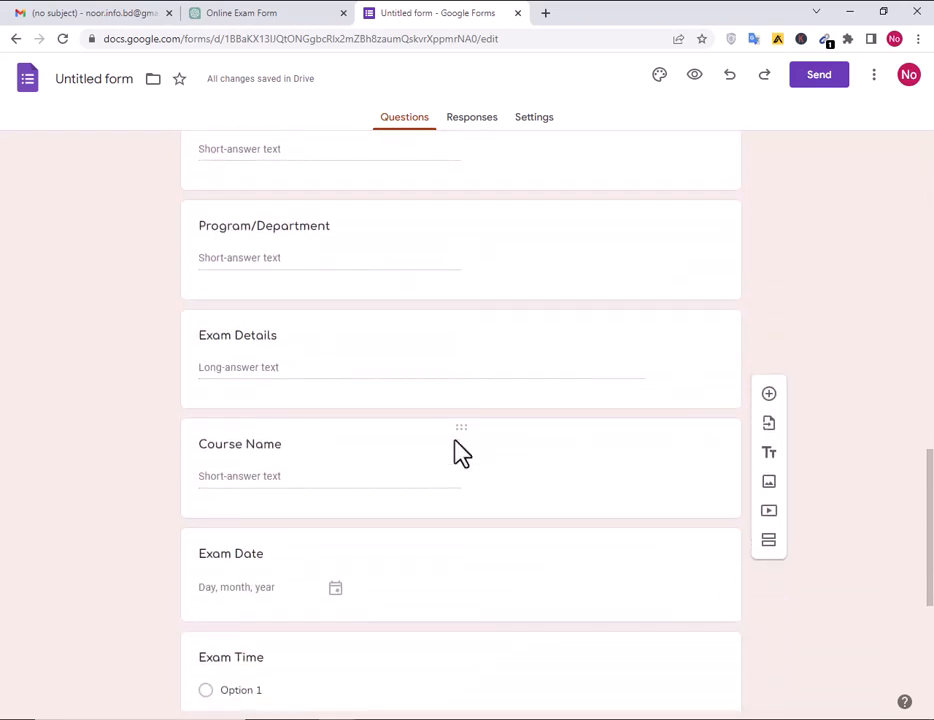
pyautogui.scroll(-4, 455, 452)
pyautogui.click(95, 521)
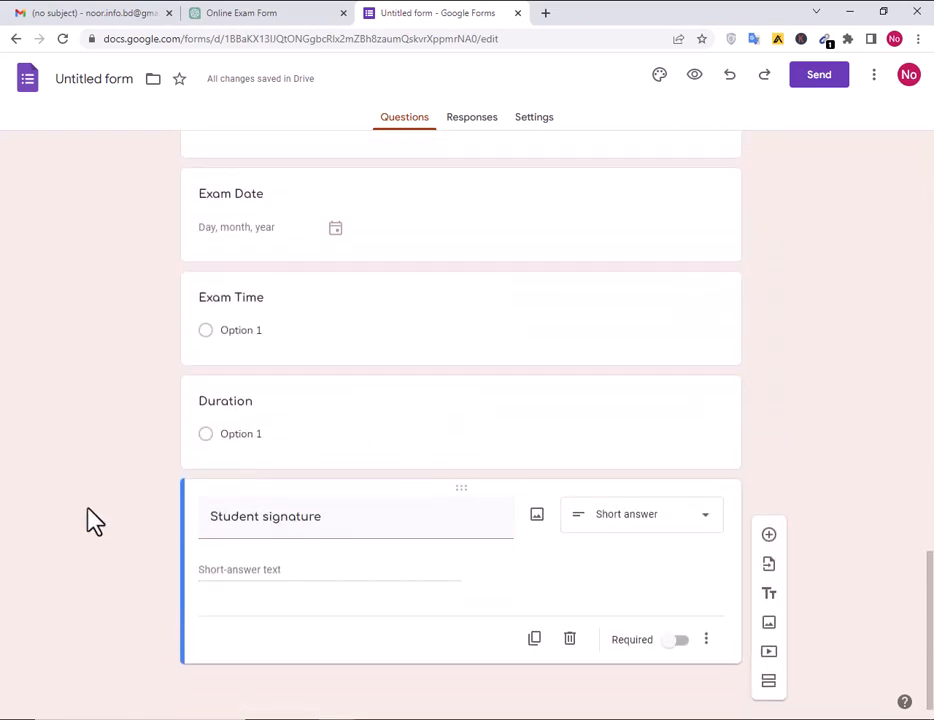
# Preview the form, check the school address and phone answer fields, and continue to the Student Information page
pyautogui.click(694, 76)
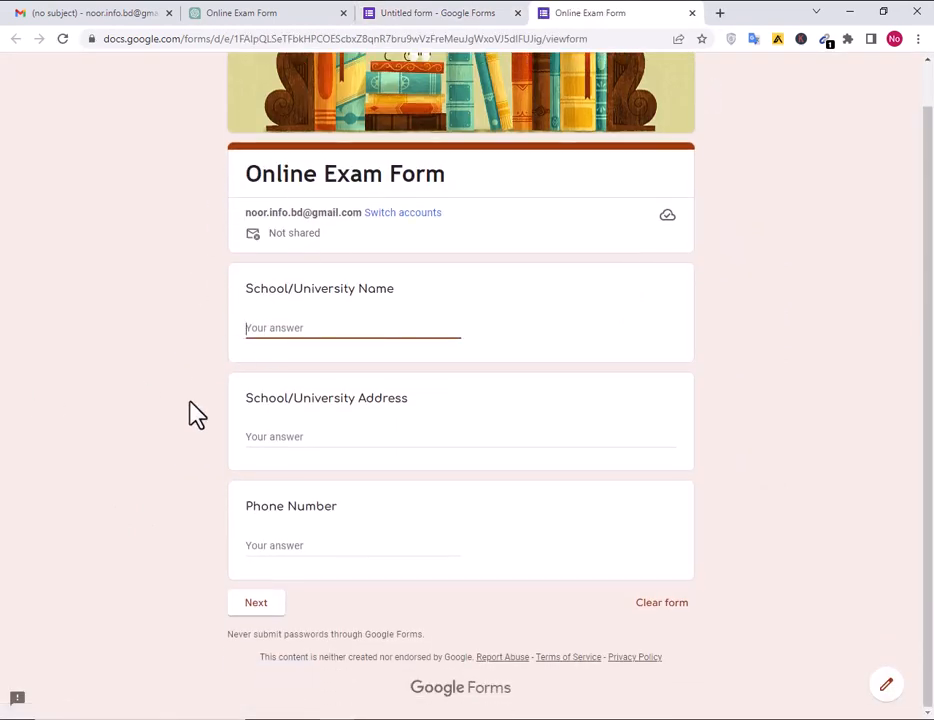
pyautogui.click(321, 438)
pyautogui.click(303, 545)
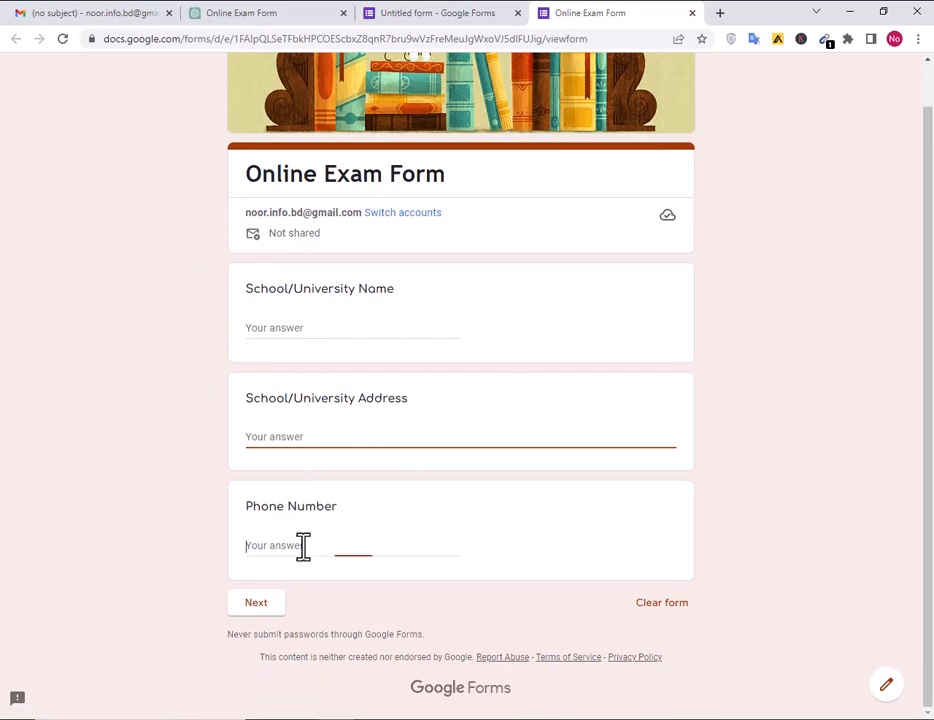
pyautogui.click(263, 604)
# Check the answer fields from Full Name through Course Name on the previewed Student Information page
pyautogui.scroll(-4, 12, 484)
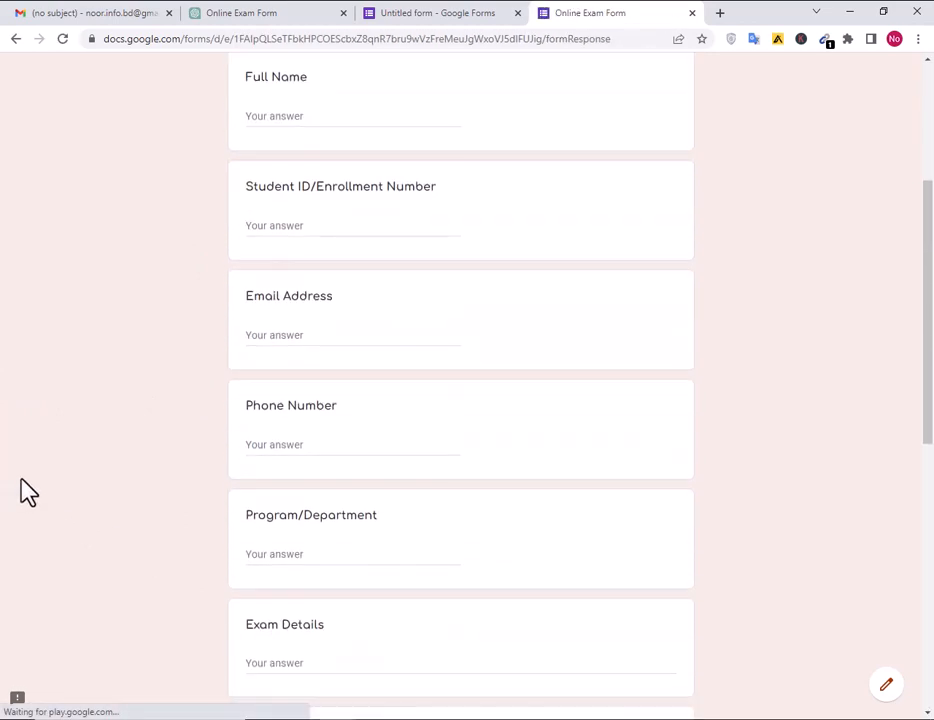
pyautogui.scroll(1, 118, 432)
pyautogui.click(340, 190)
pyautogui.click(315, 296)
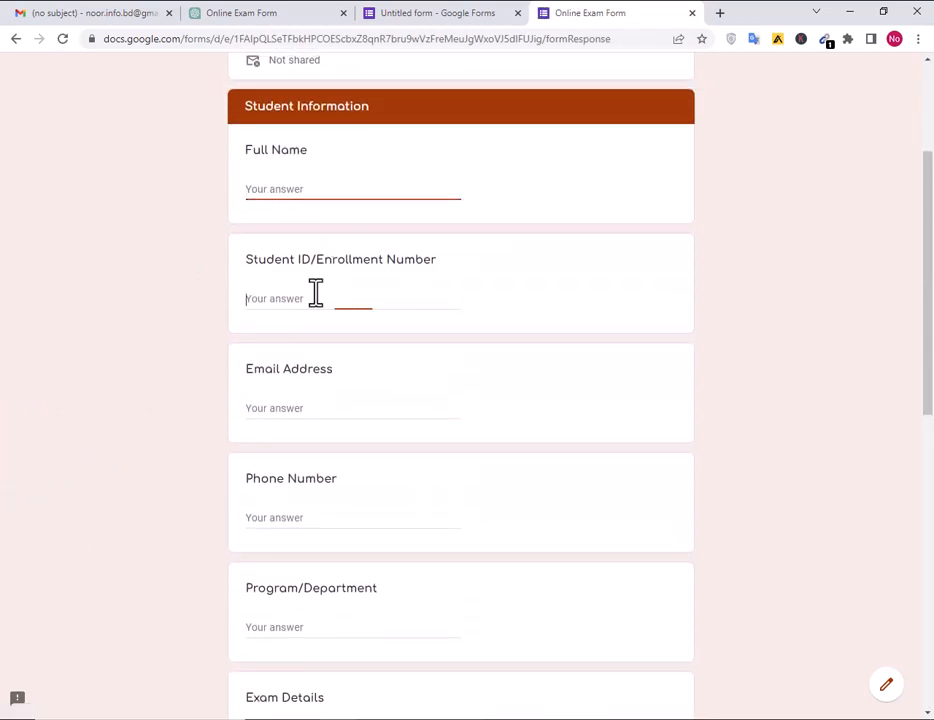
pyautogui.click(310, 408)
pyautogui.click(338, 516)
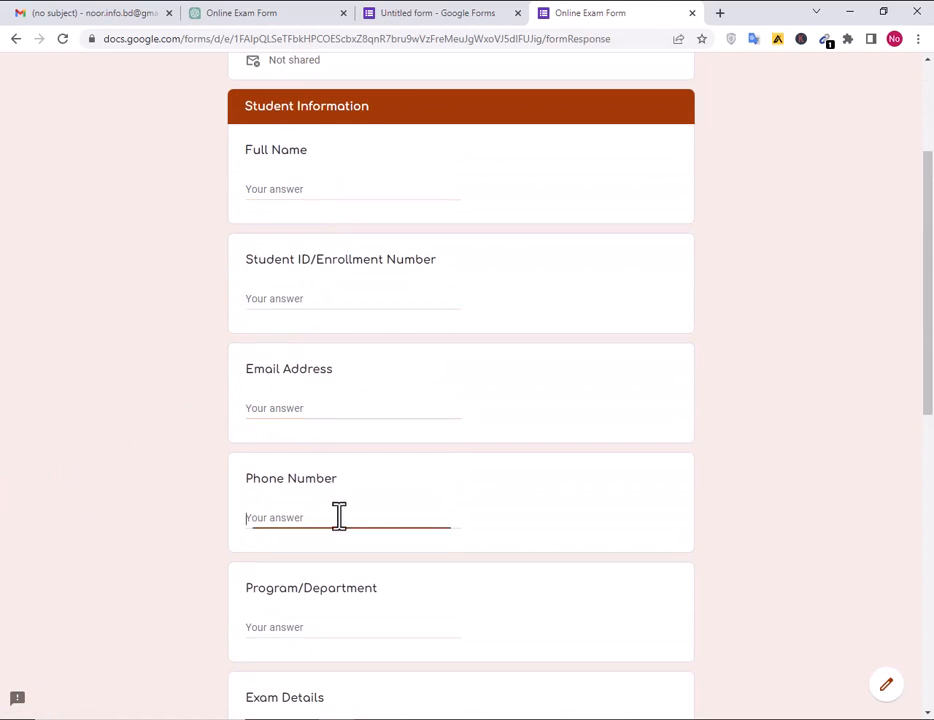
pyautogui.scroll(-3, 342, 495)
pyautogui.click(330, 342)
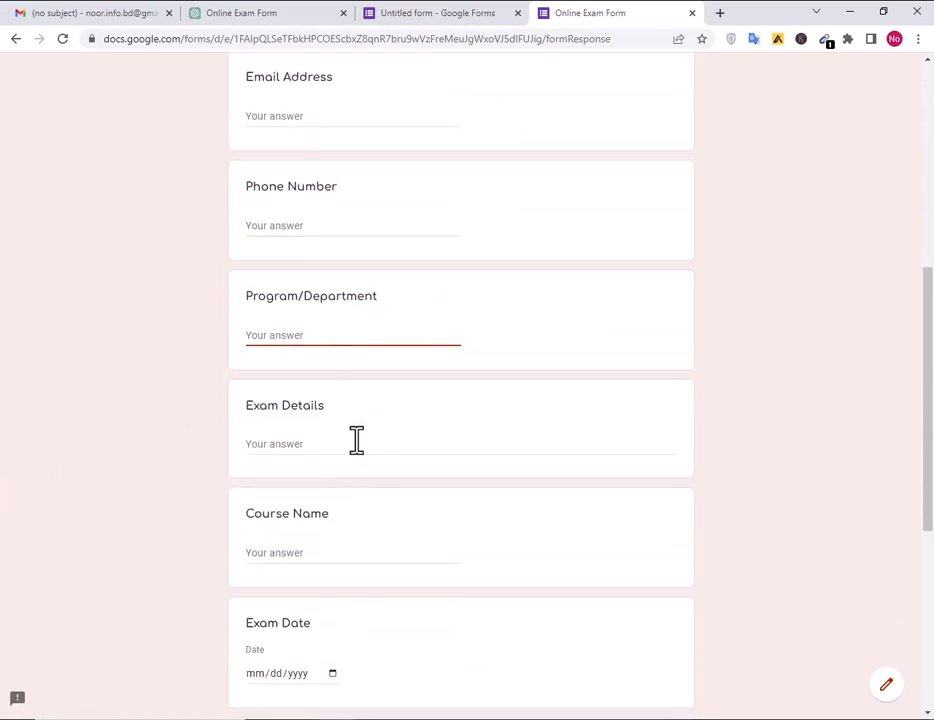
pyautogui.click(356, 445)
pyautogui.click(346, 553)
pyautogui.scroll(-3, 350, 555)
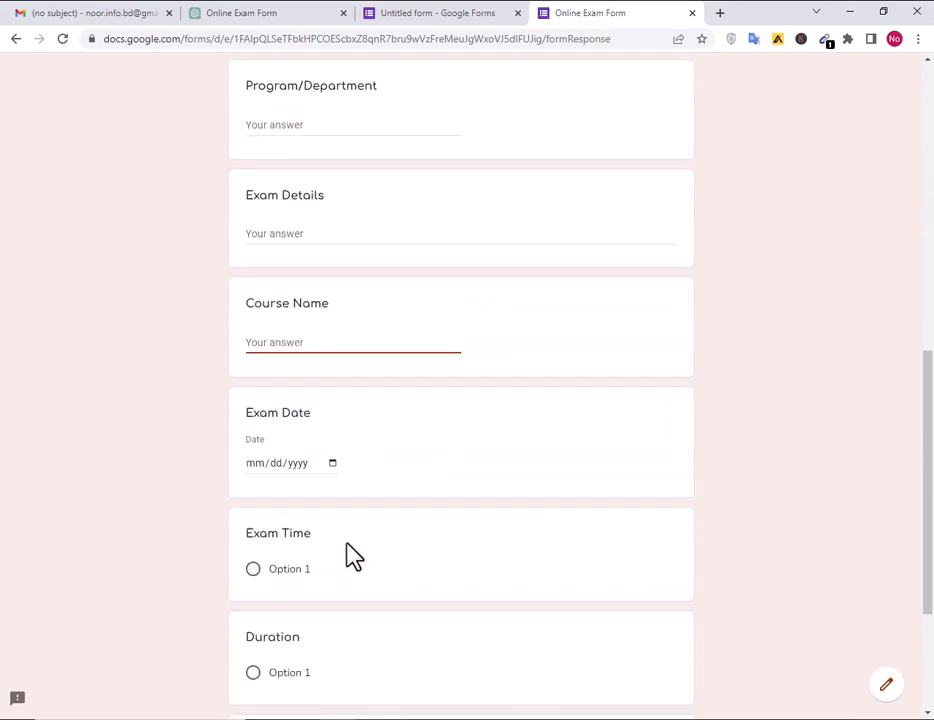
# Choose 05/18/2023 as the Exam Date answer in the preview and try the Exam Time option
pyautogui.click(332, 382)
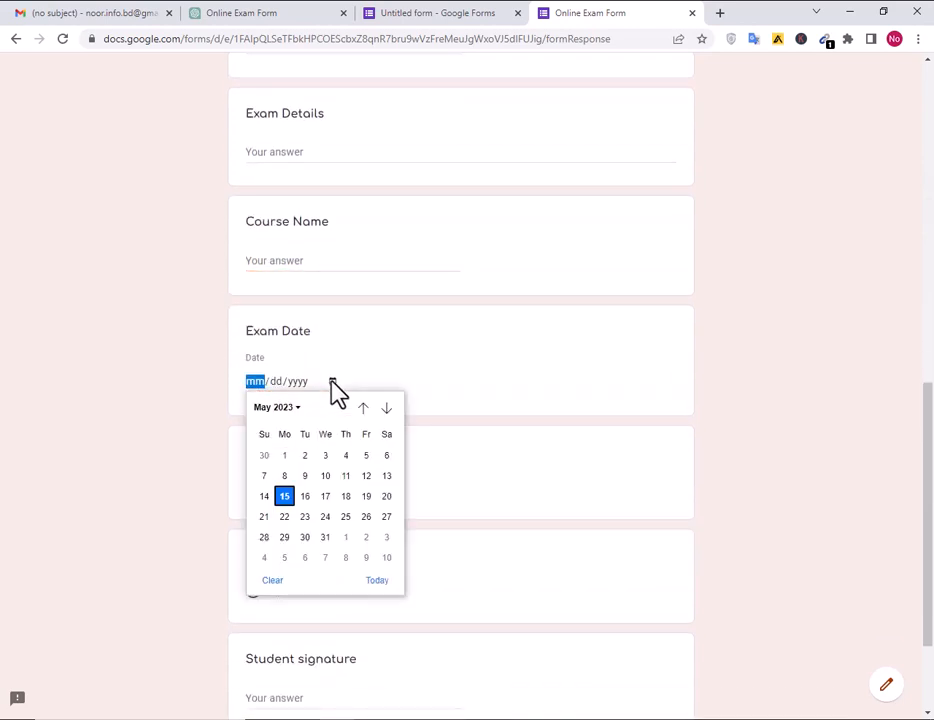
pyautogui.click(346, 495)
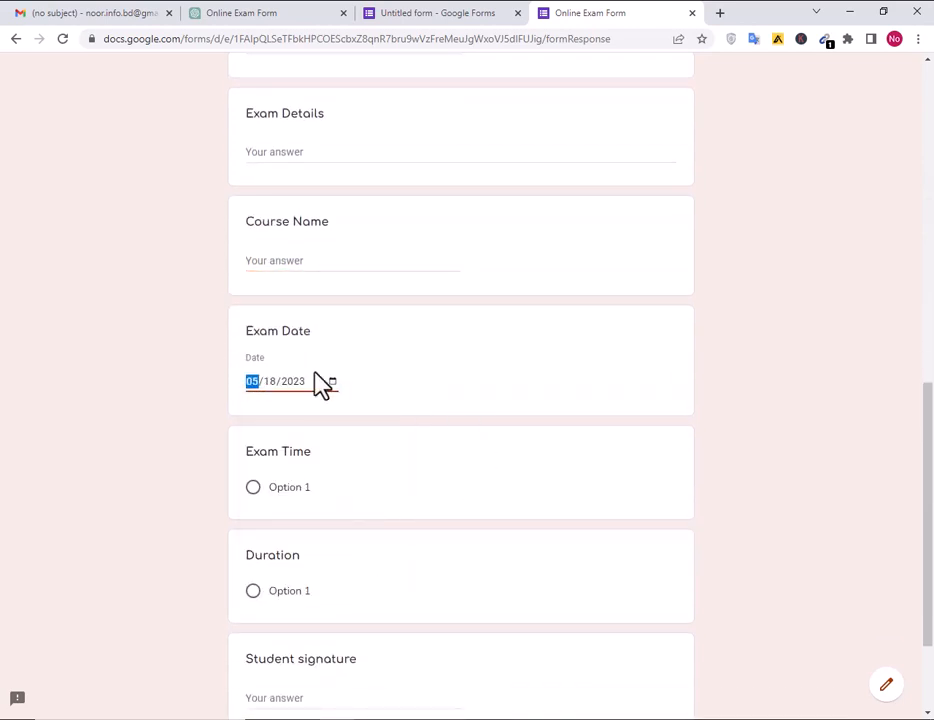
pyautogui.click(253, 487)
pyautogui.scroll(-2, 396, 484)
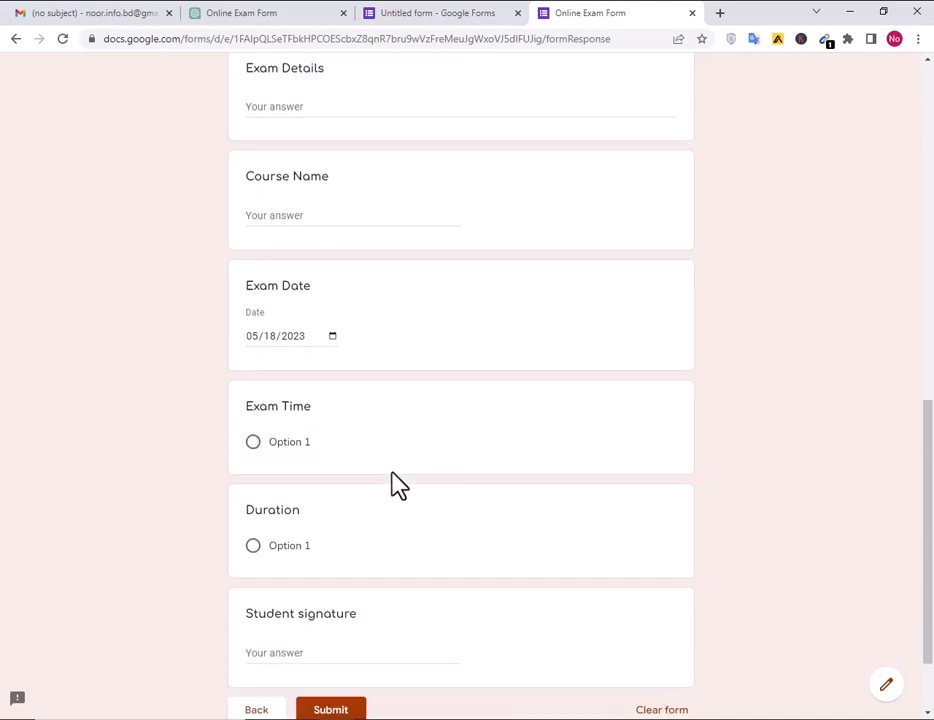
# Test selecting and deselecting Option 1 under Duration, and check the Student signature answer field
pyautogui.click(253, 438)
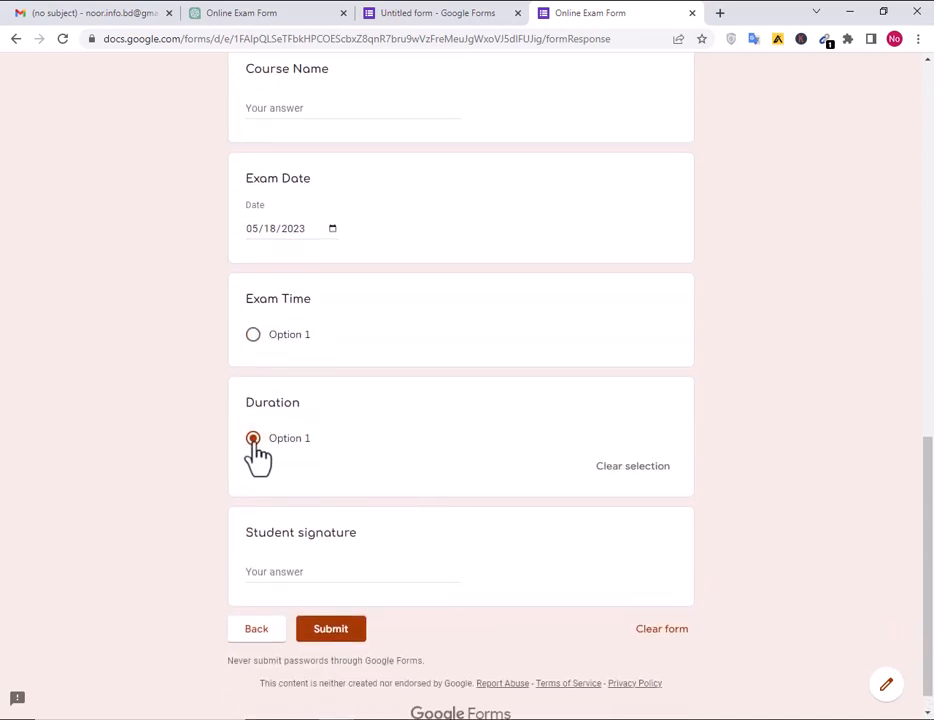
pyautogui.click(253, 438)
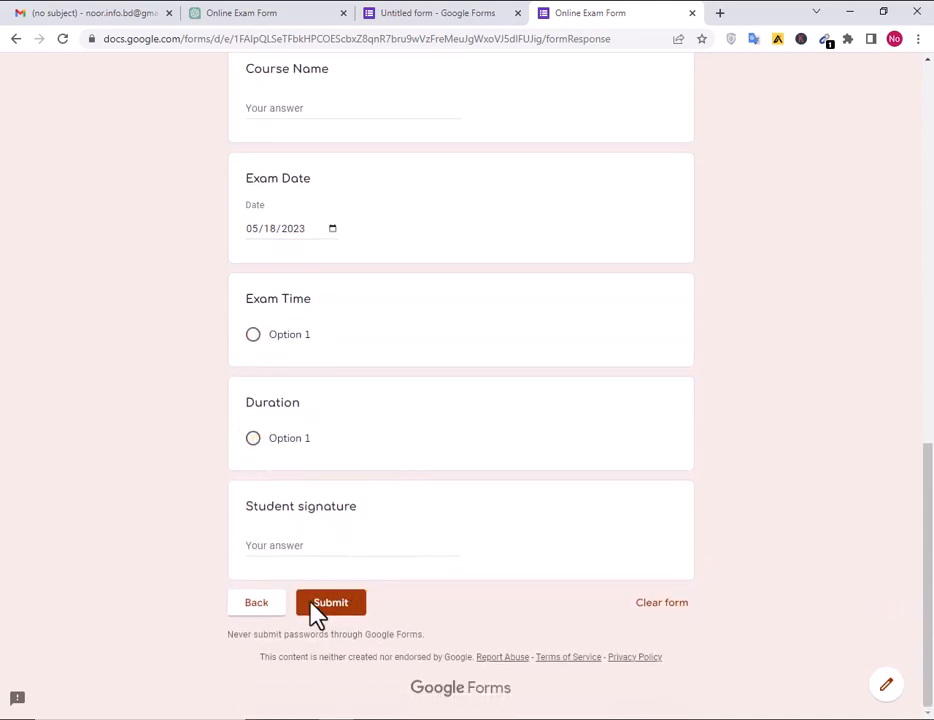
pyautogui.click(318, 545)
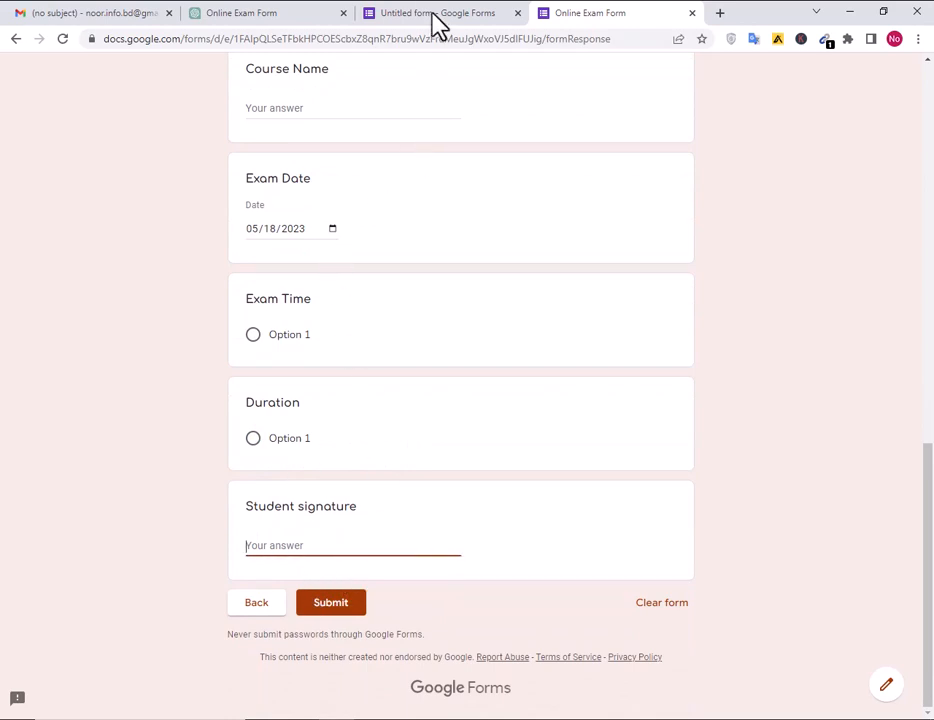
# Return to the form editor and look back up through the questions to the first section
pyautogui.click(440, 13)
pyautogui.scroll(8, 444, 388)
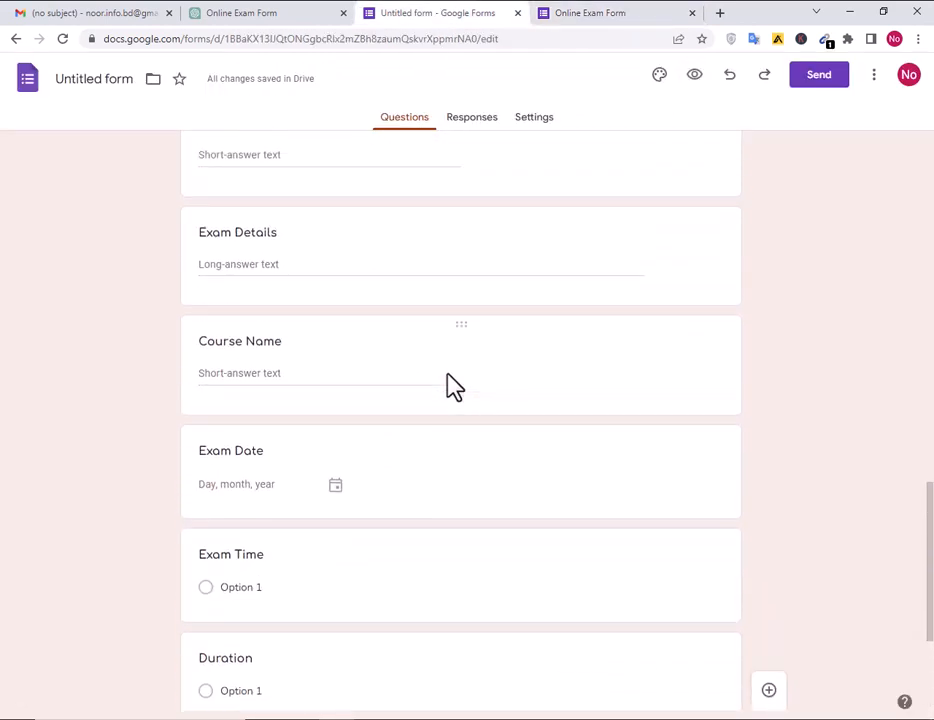
pyautogui.scroll(4, 447, 378)
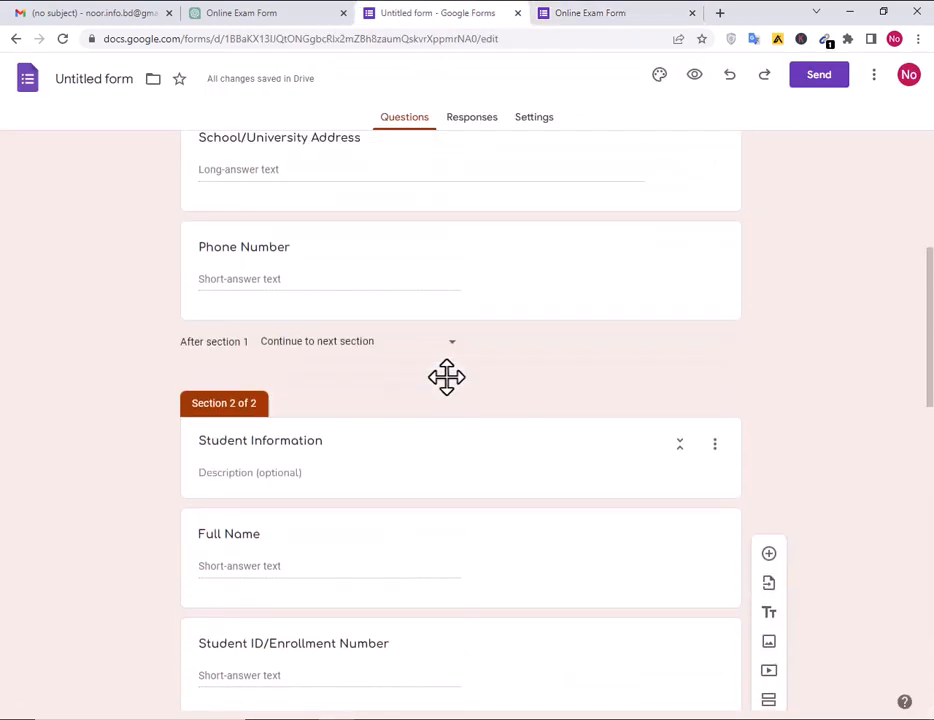